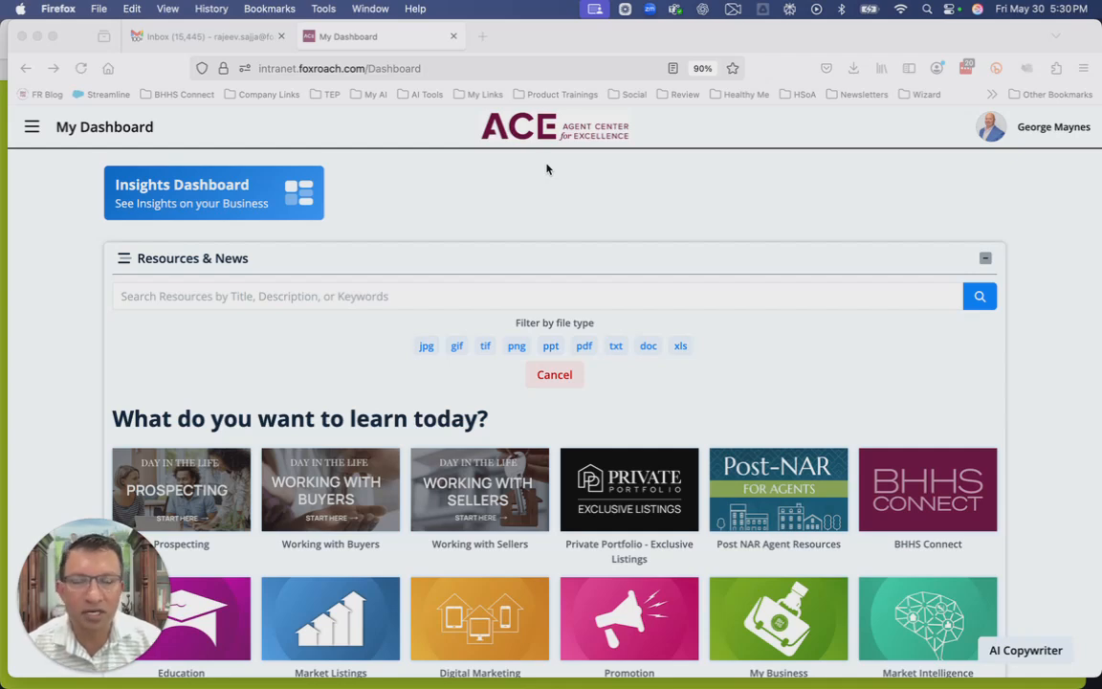
- Search the resources for "local insights" and open the Local Insights tool under Market Intelligence
left_click(322, 295)
type("local in")
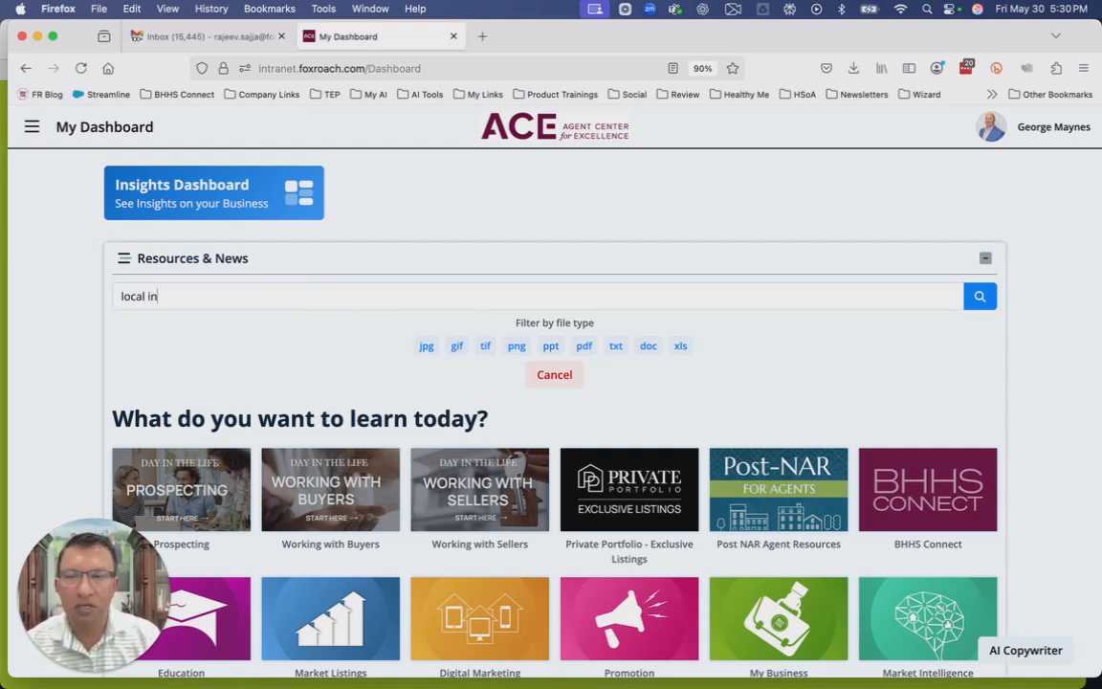
type("sights")
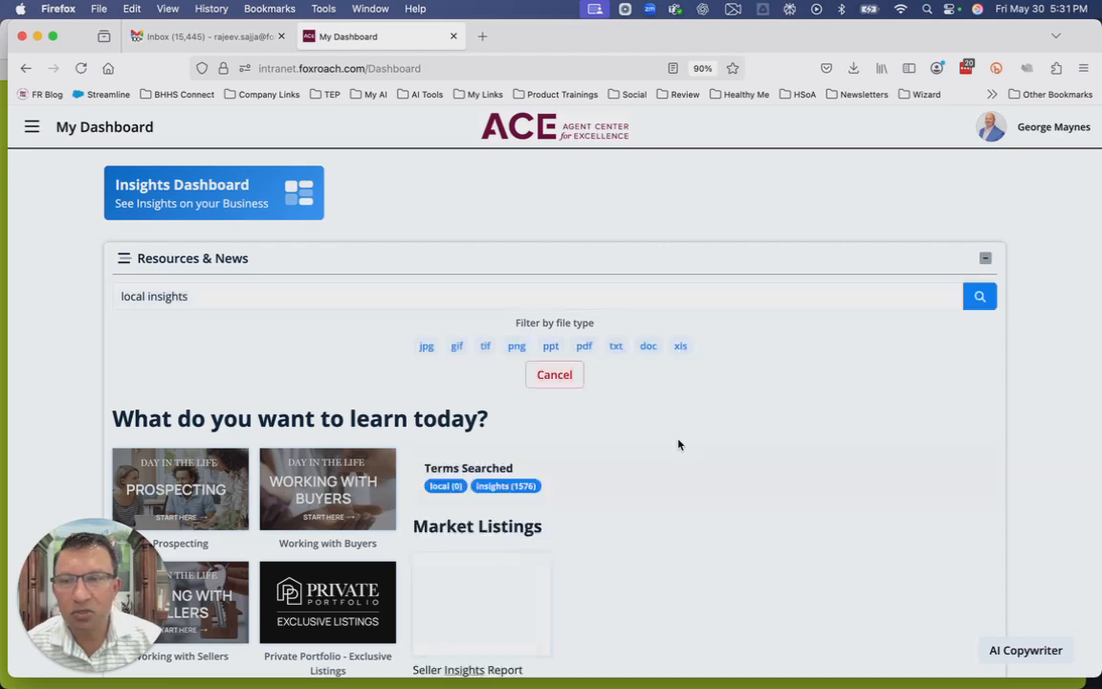
scroll(678, 444, "down", 10)
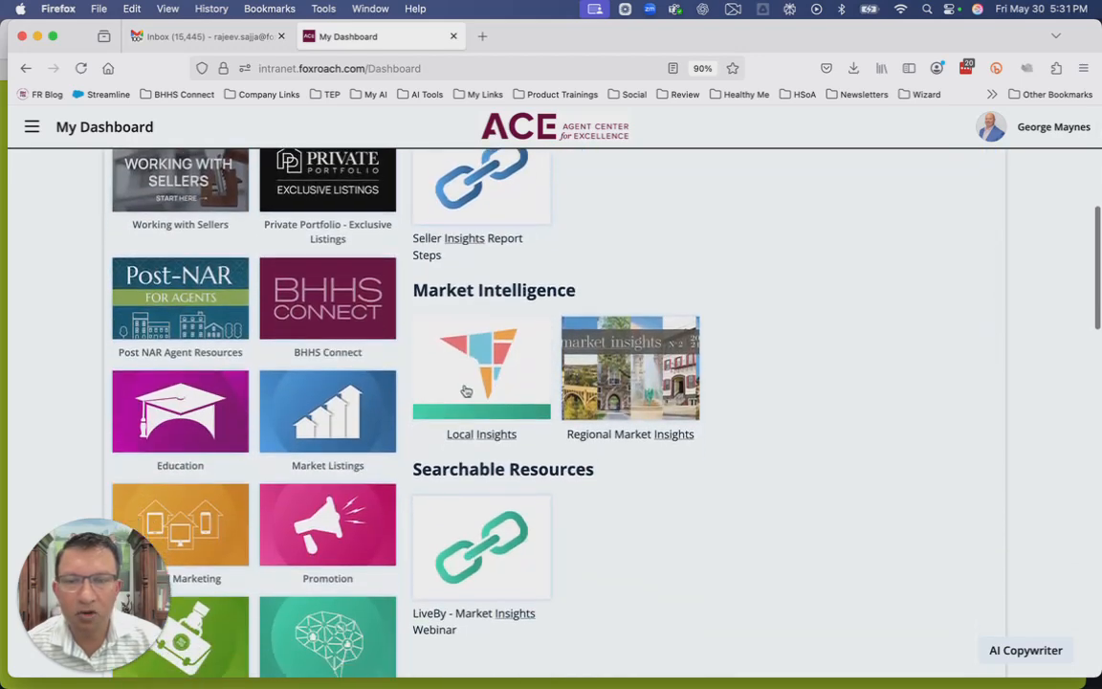
left_click(482, 349)
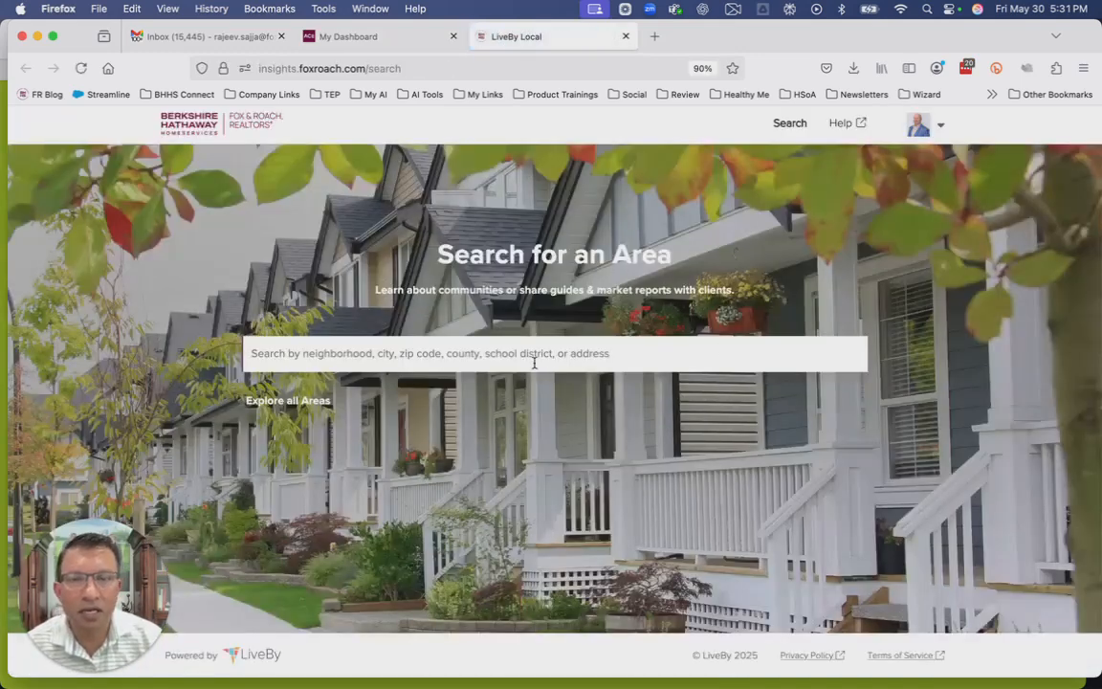
- Choose Rittenhouse Square, Philadelphia, PA from the recent area searches and open its community guide
left_click(578, 355)
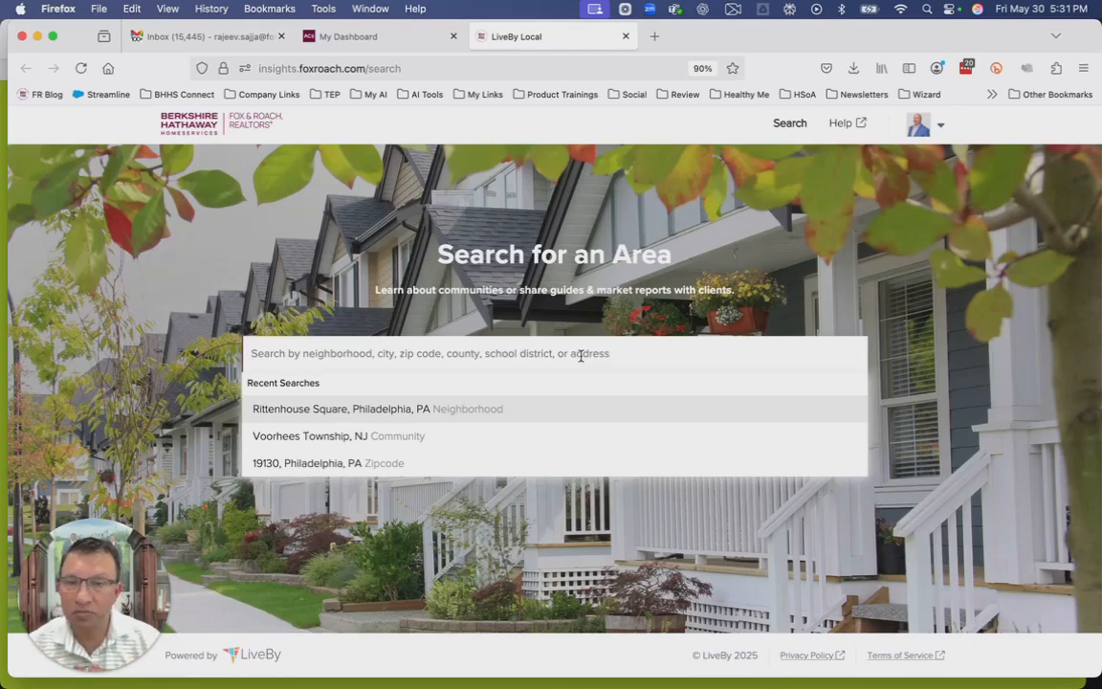
left_click(353, 411)
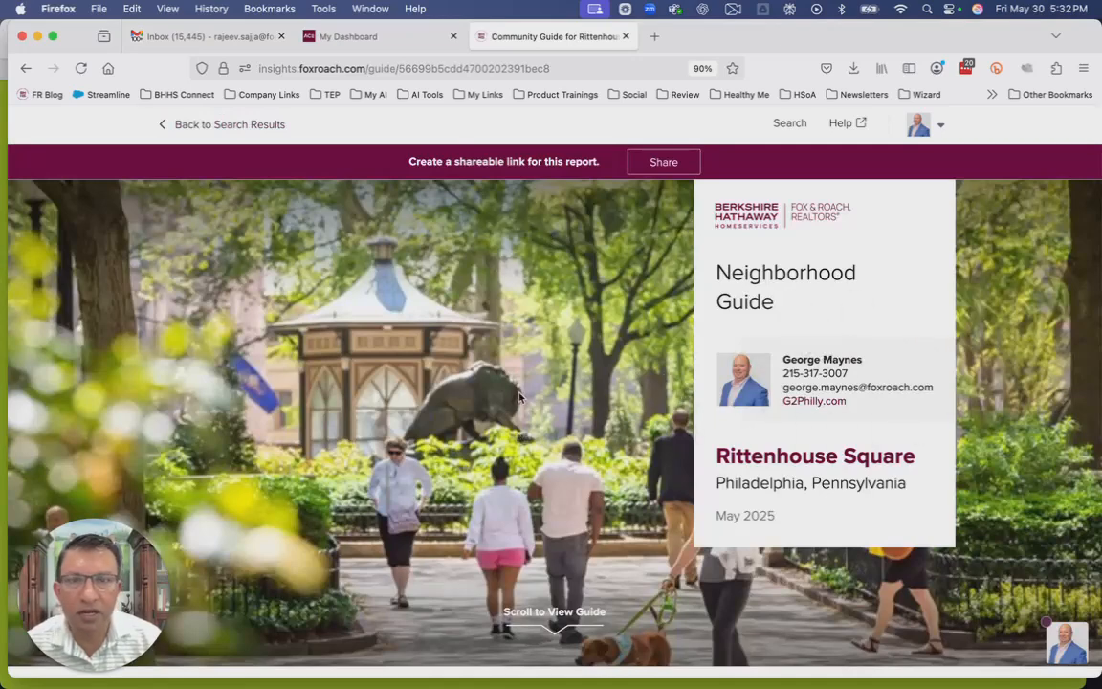
- Review the Rittenhouse Square guide's amenities map, demographics, lifestyle, commute, walk and bike score, and environmental sections
scroll(808, 311, "down", 5)
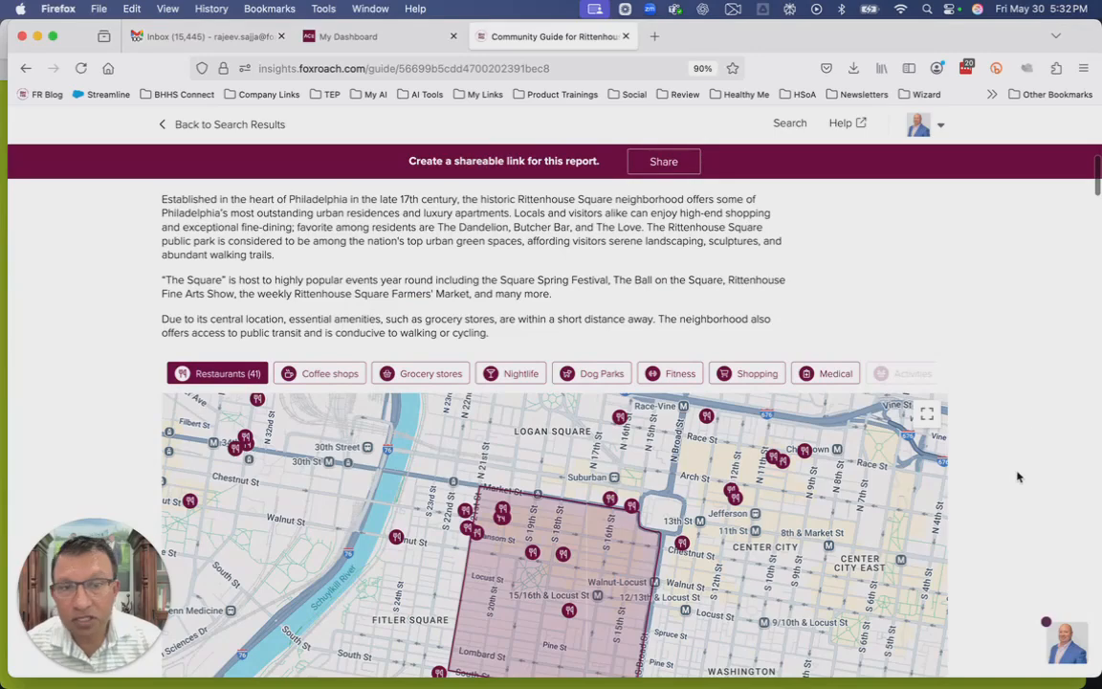
scroll(1018, 476, "down", 3)
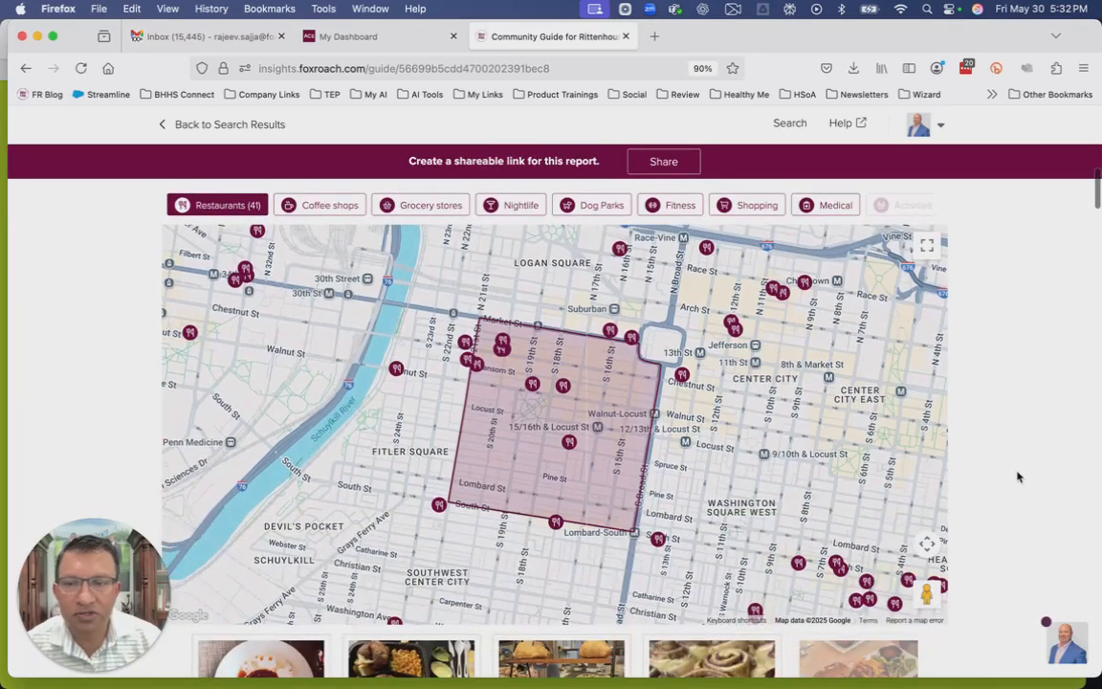
scroll(1017, 477, "down", 15)
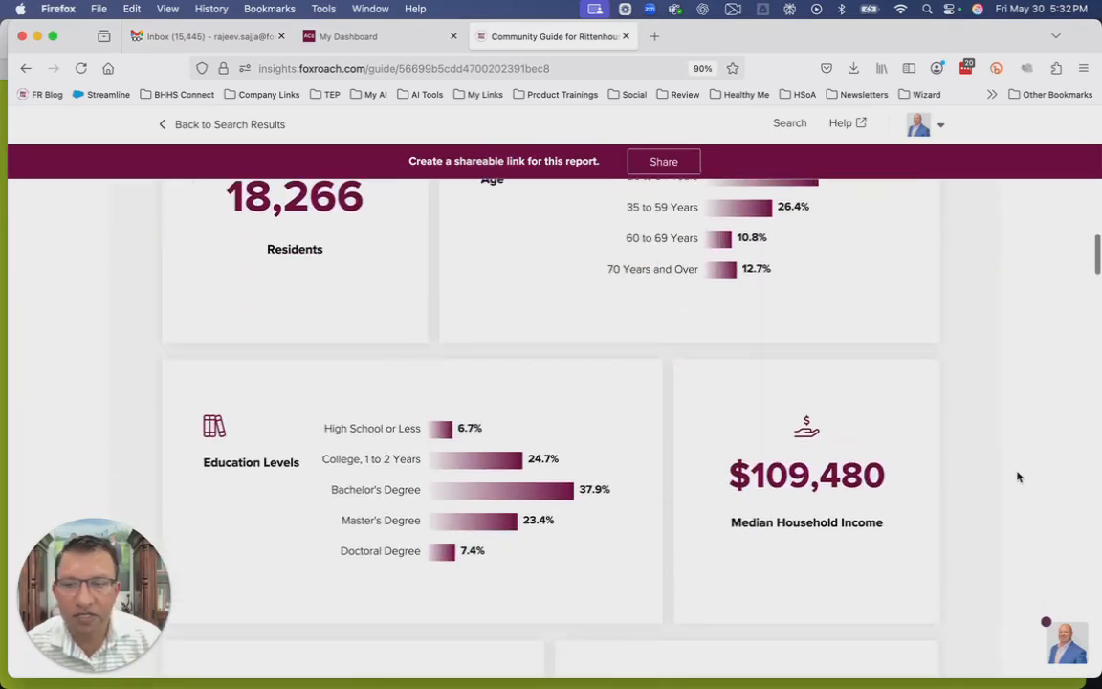
scroll(1017, 476, "down", 20)
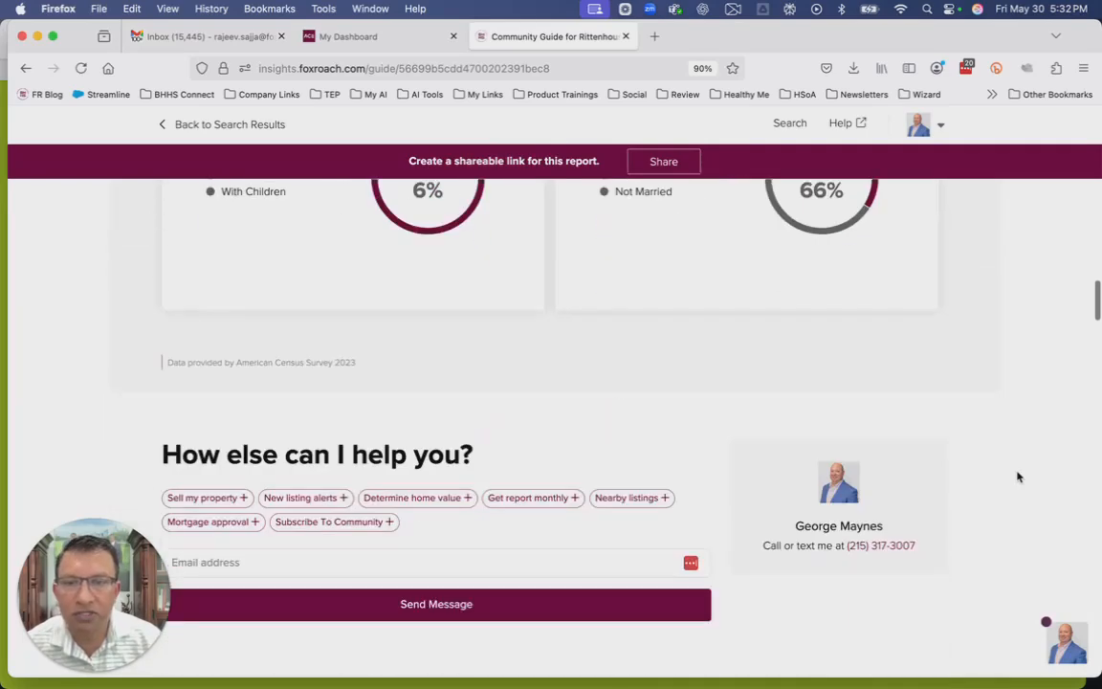
scroll(1018, 476, "down", 10)
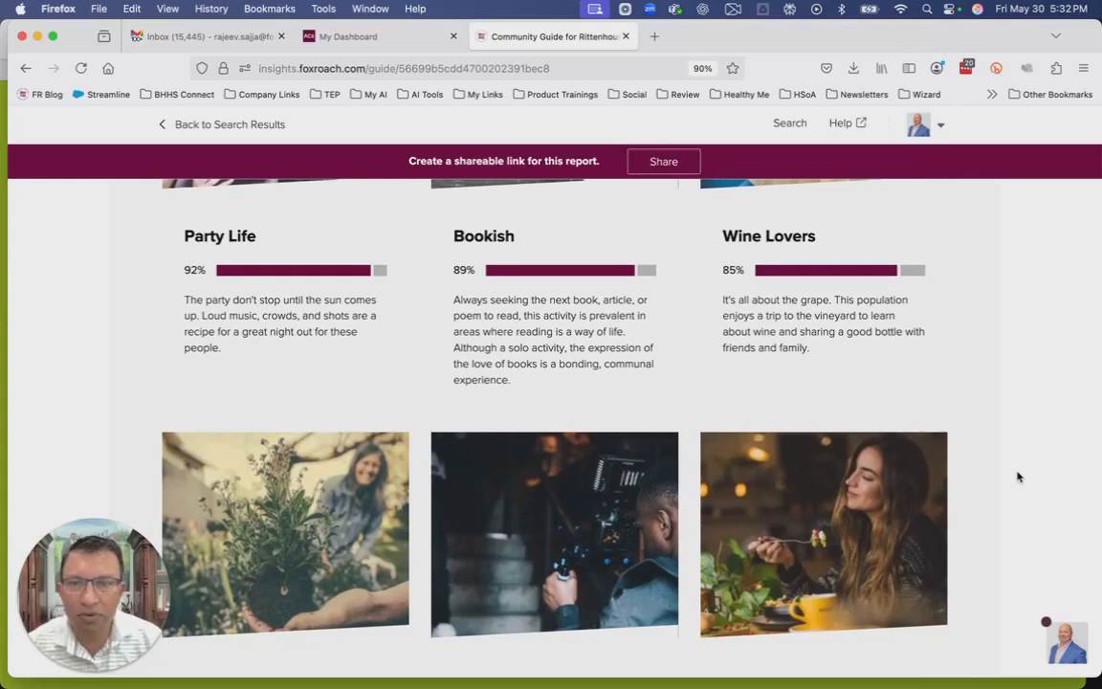
scroll(1017, 476, "down", 10)
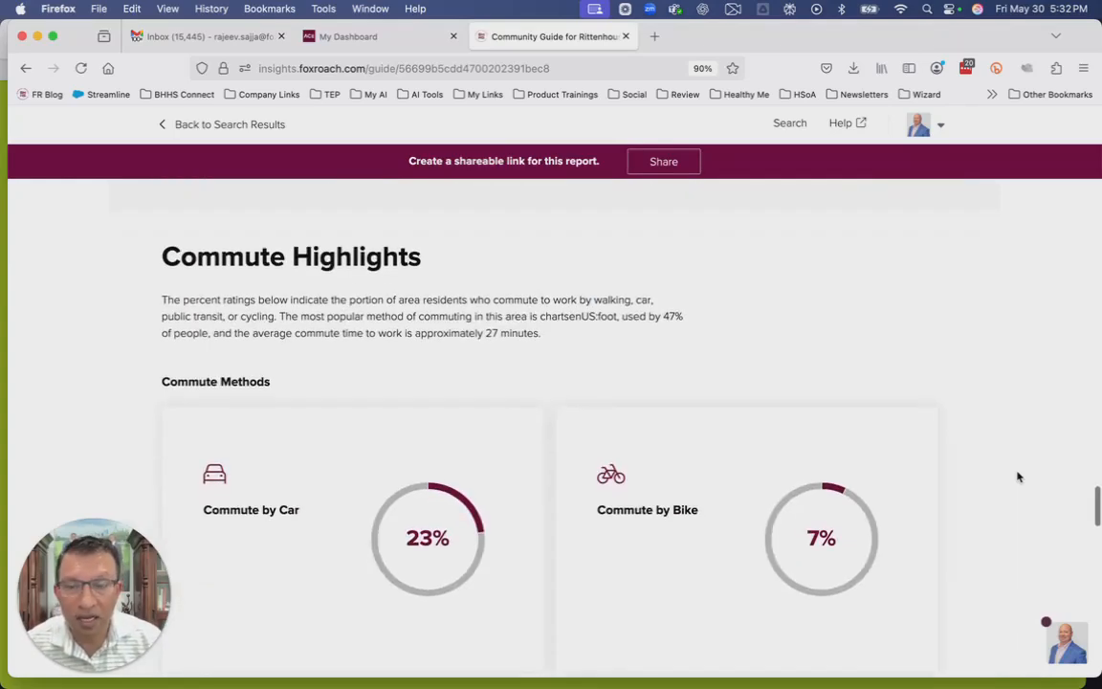
scroll(1017, 477, "down", 4)
scroll(1017, 476, "down", 8)
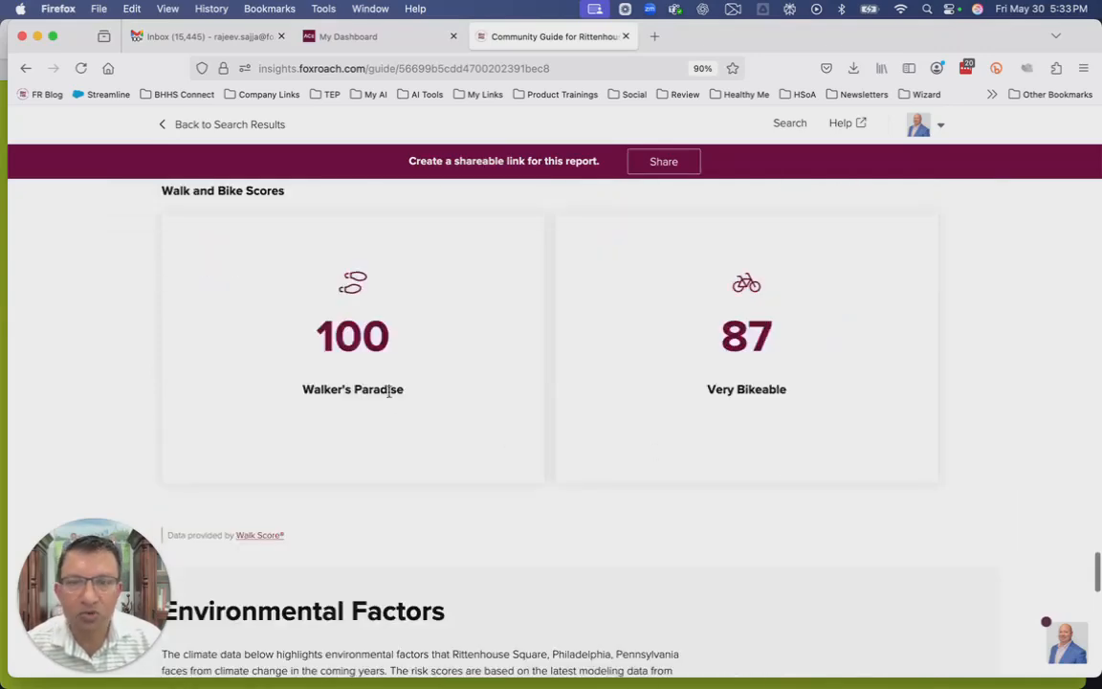
scroll(968, 470, "down", 8)
scroll(966, 469, "up", 20)
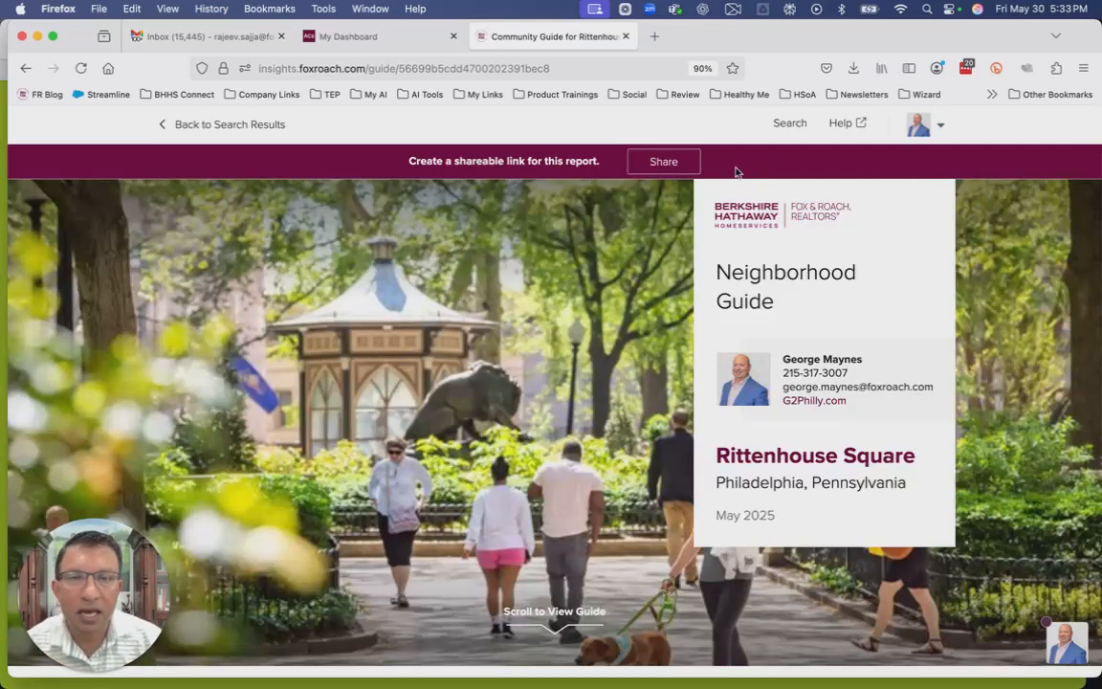
- Copy the community guide's shareable hyperlink and open it in Safari, replacing the registration form page
left_click(663, 162)
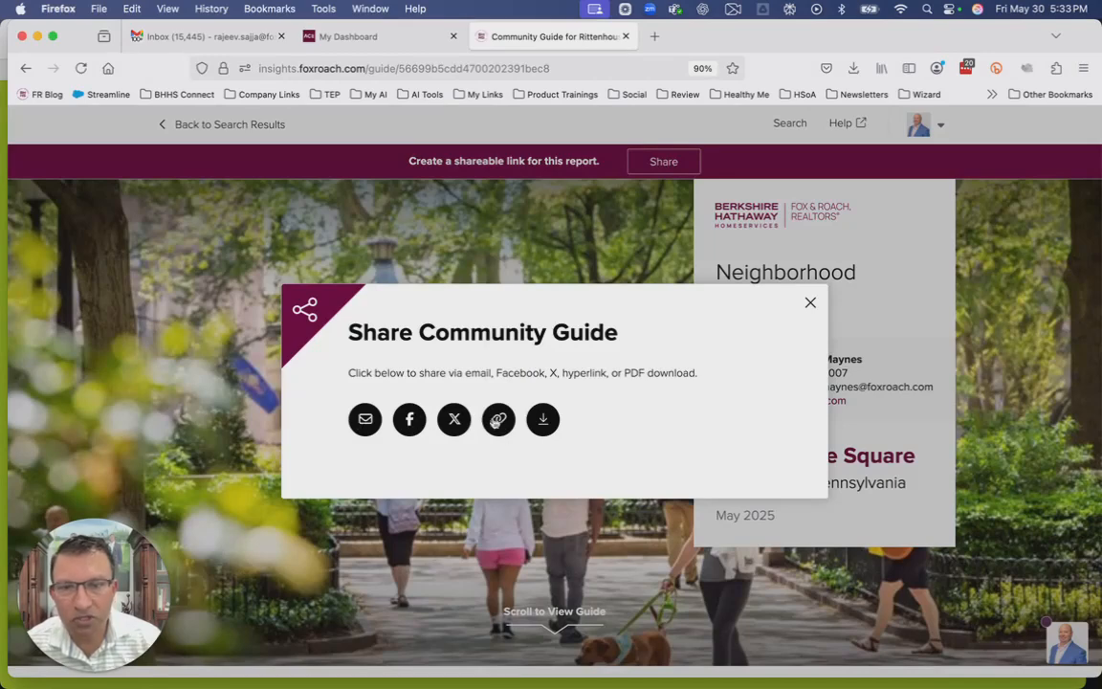
left_click(498, 420)
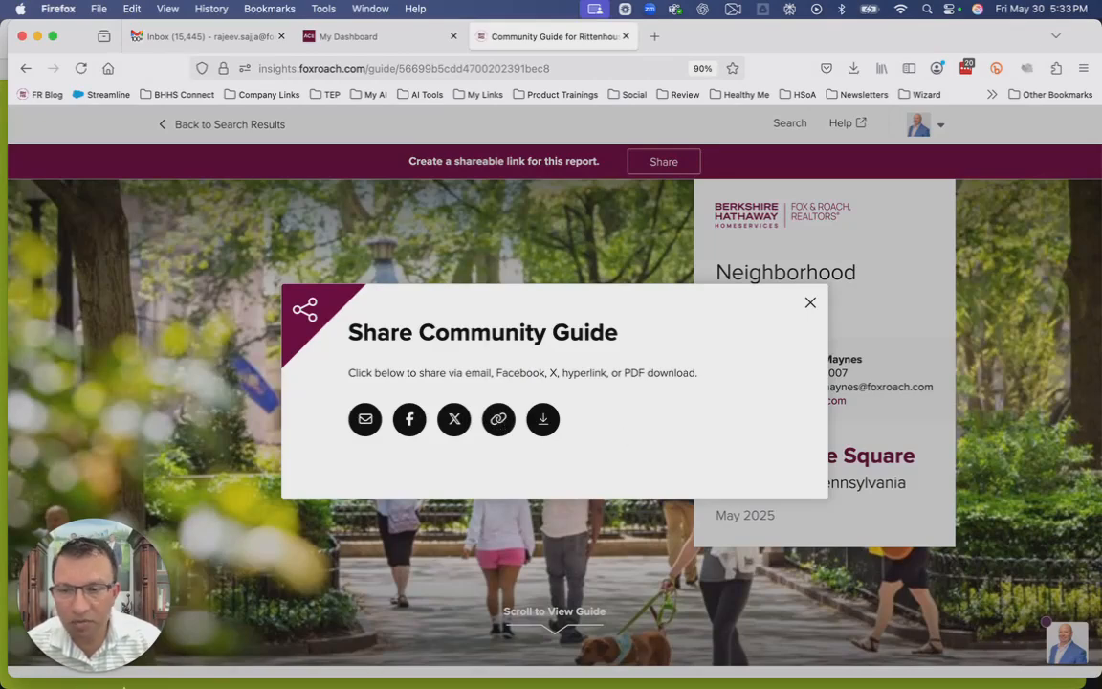
mouse_move(105, 682)
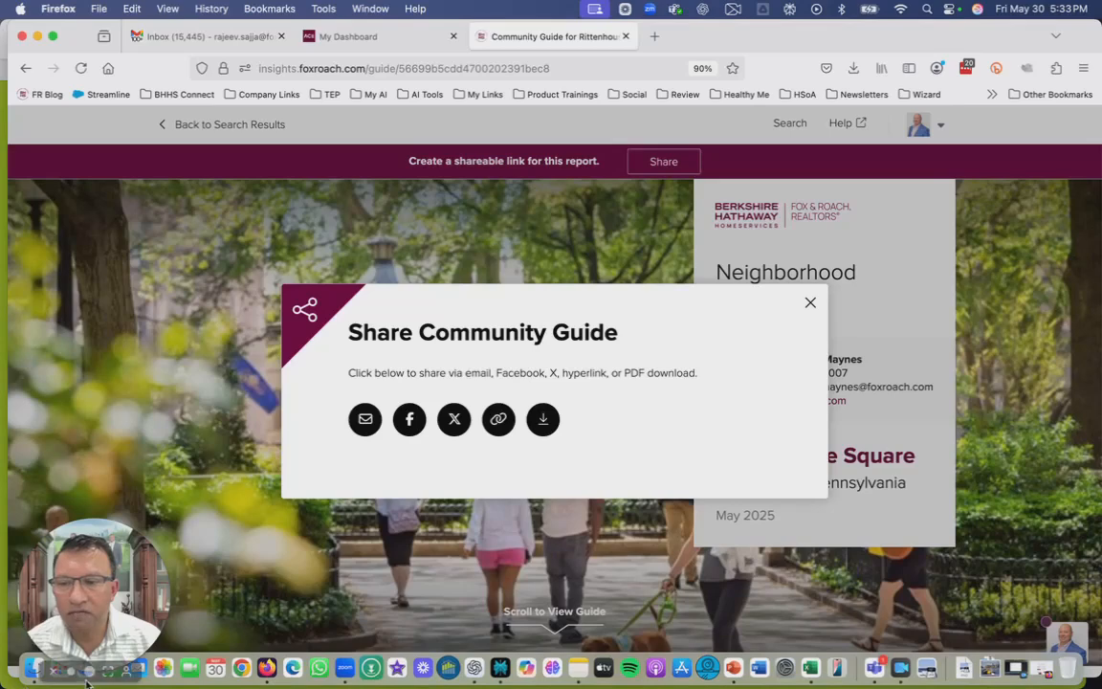
left_click_drag(88, 673, 1059, 594)
mouse_move(147, 683)
left_click(78, 599)
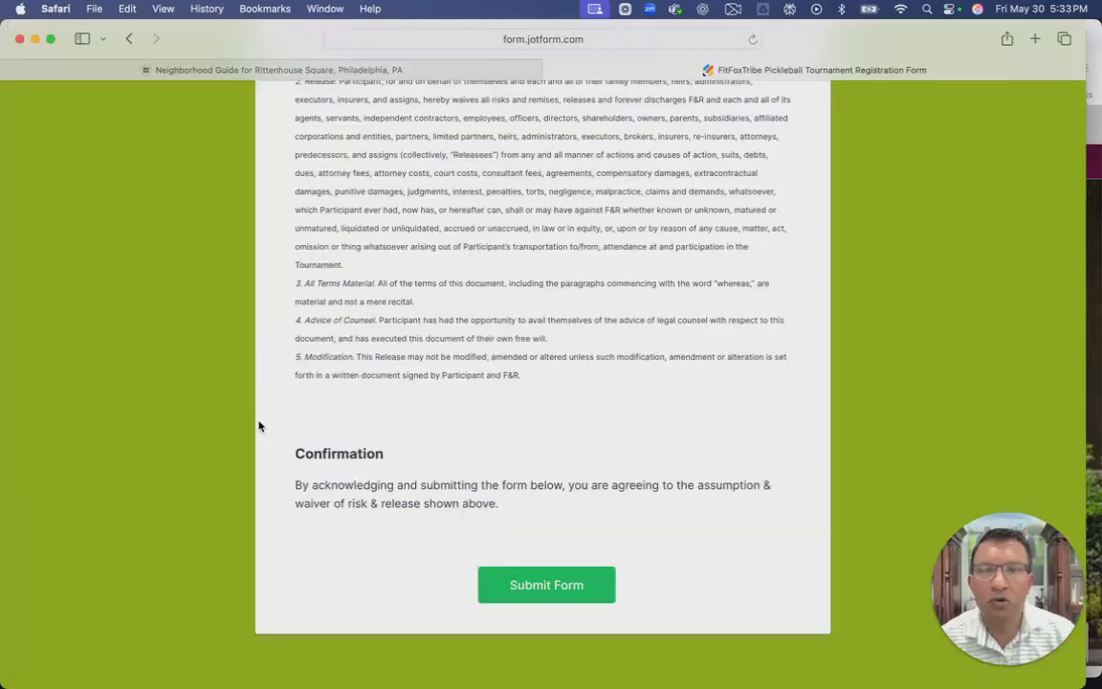
left_click(611, 39)
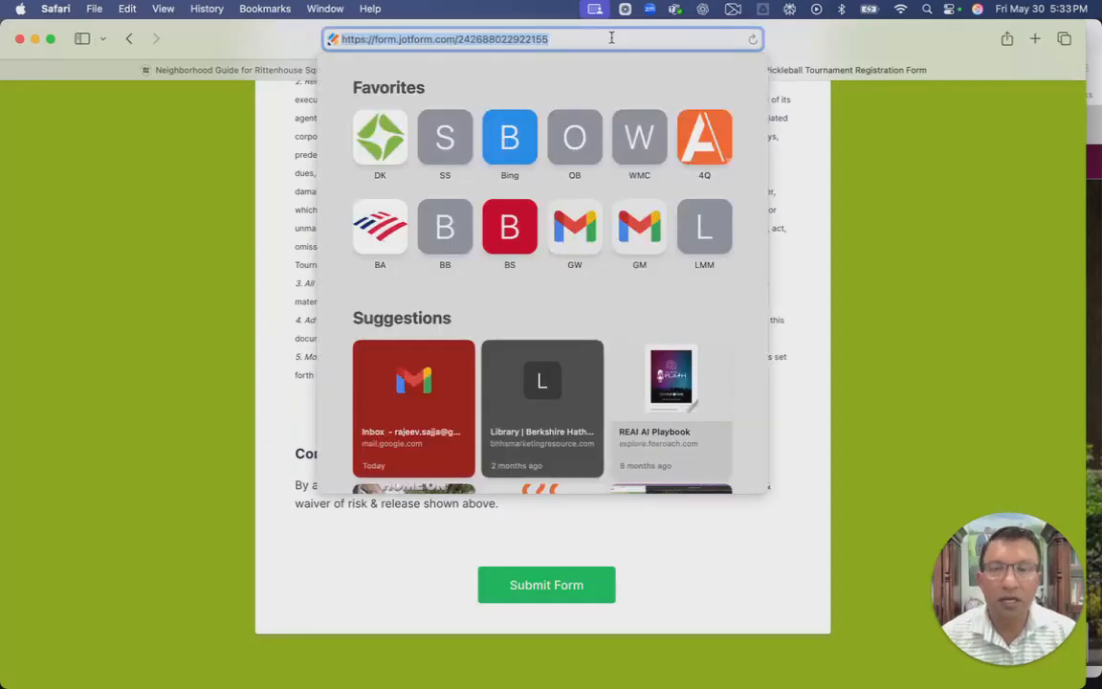
key("super+v")
key("Return")
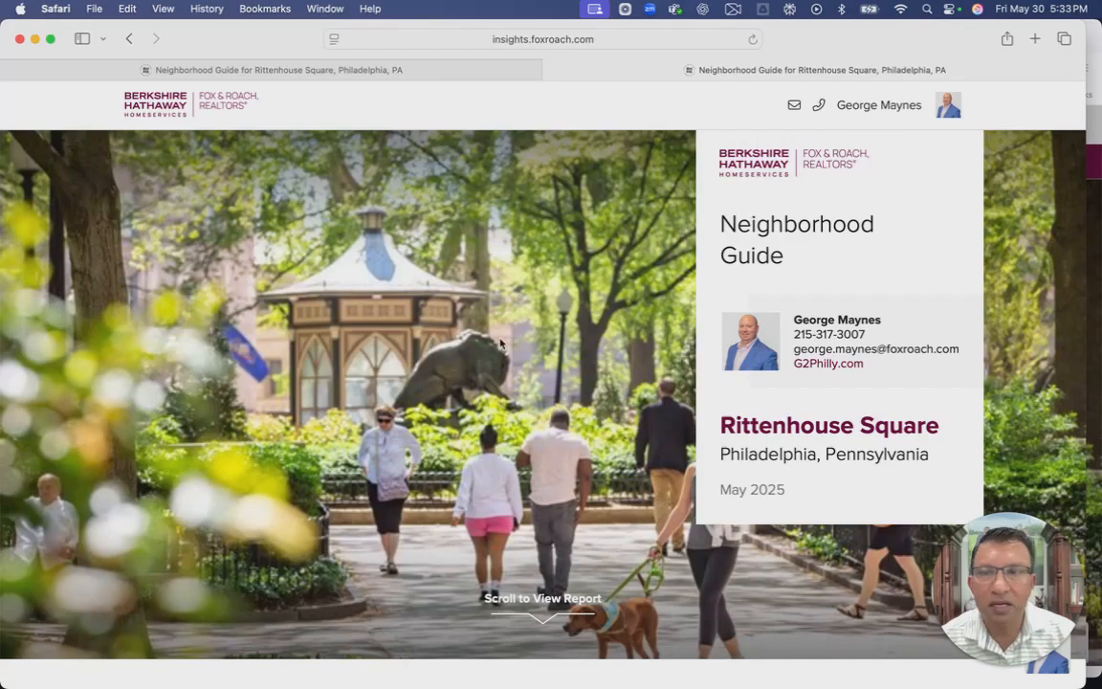
- Look over the shared neighborhood guide's introduction and map, and copy its web address
scroll(522, 400, "down", 2)
scroll(521, 399, "down", 10)
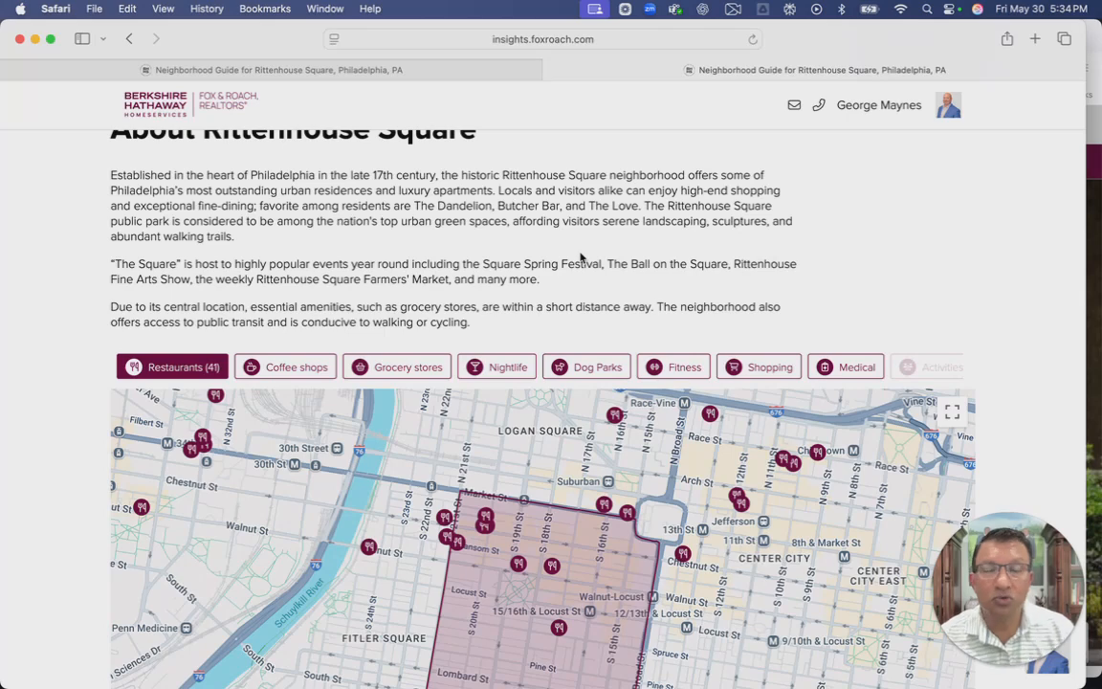
left_click(643, 38)
key("super+c")
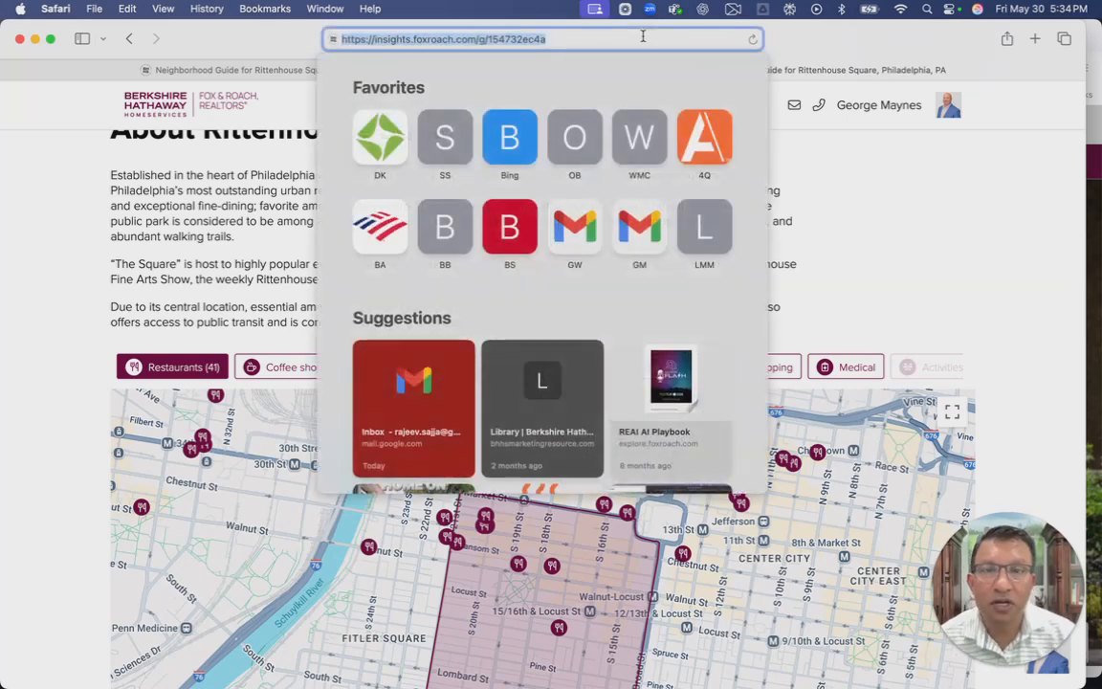
key("Escape")
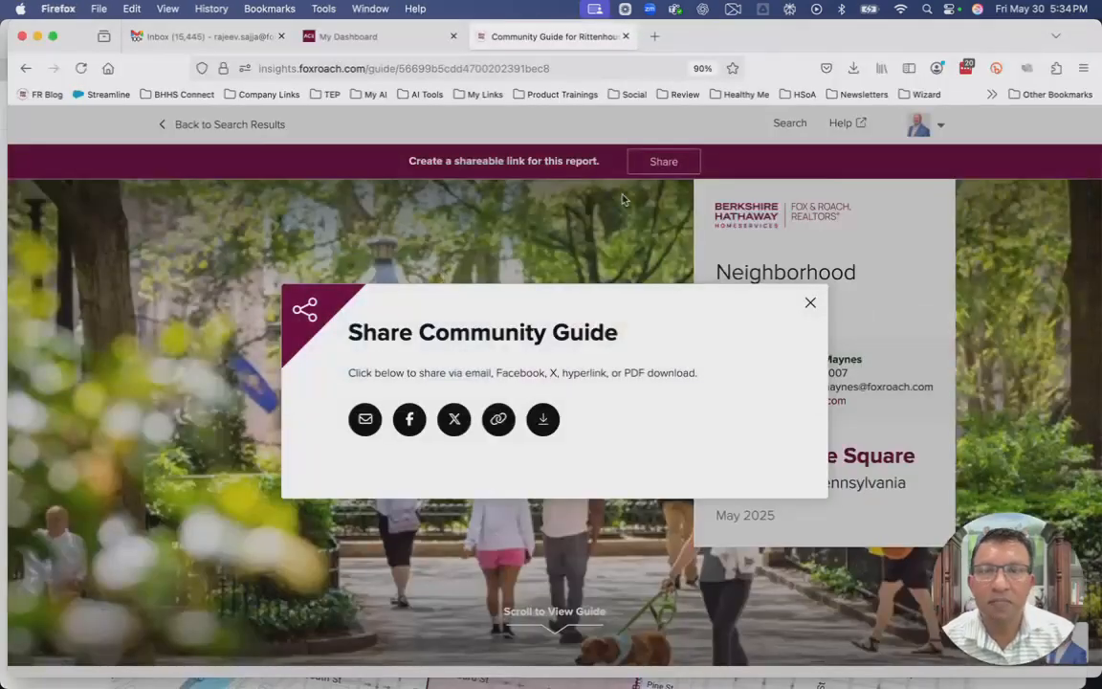
- In a new Firefox tab, go to facebook.com, paste the guide link into a new post, and close the post without publishing
left_click(655, 38)
type("facebook.com")
key("Return")
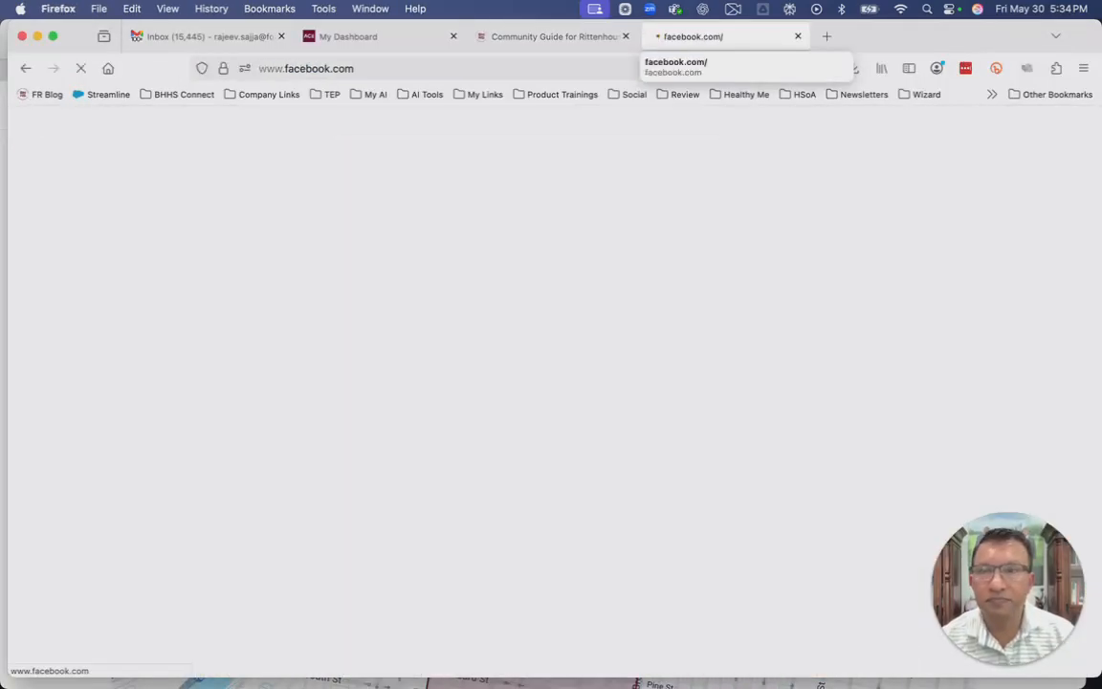
left_click(547, 185)
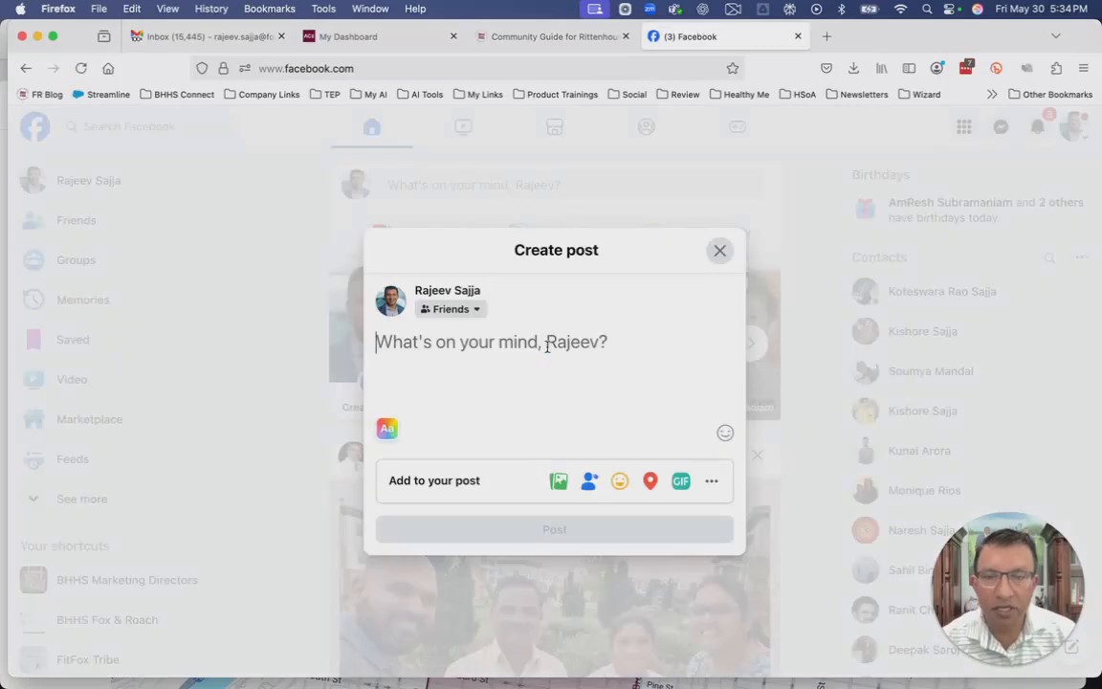
key("super+v")
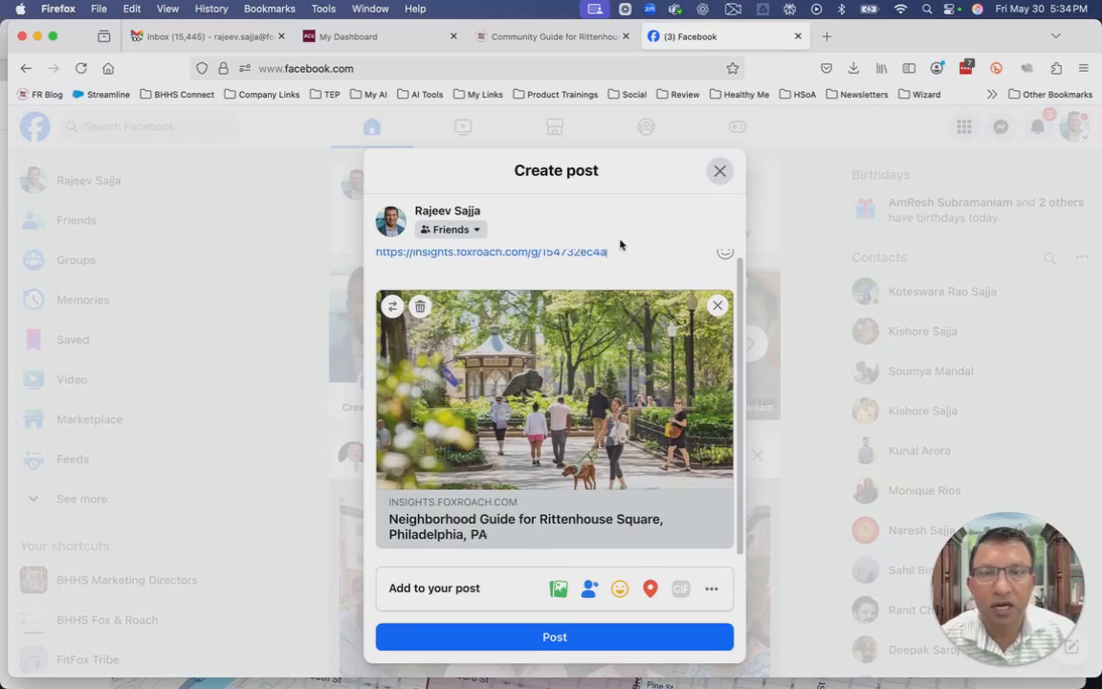
left_click(719, 170)
- Generate the PDF version of the Rittenhouse Square community guide and look through its first pages
left_click(539, 35)
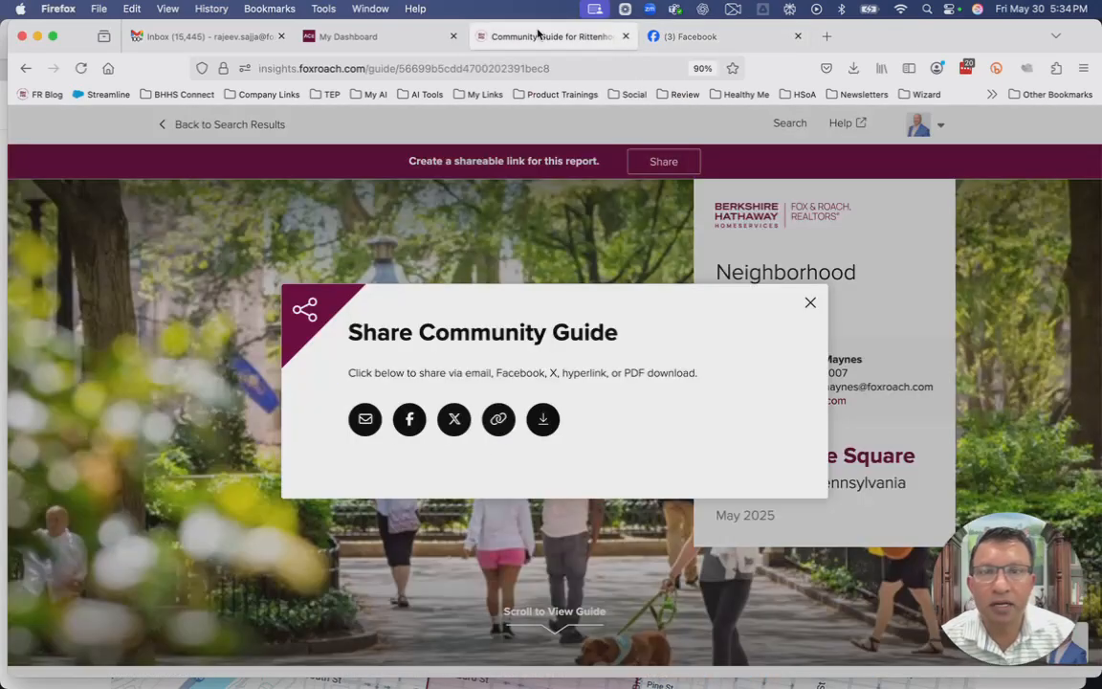
left_click(543, 421)
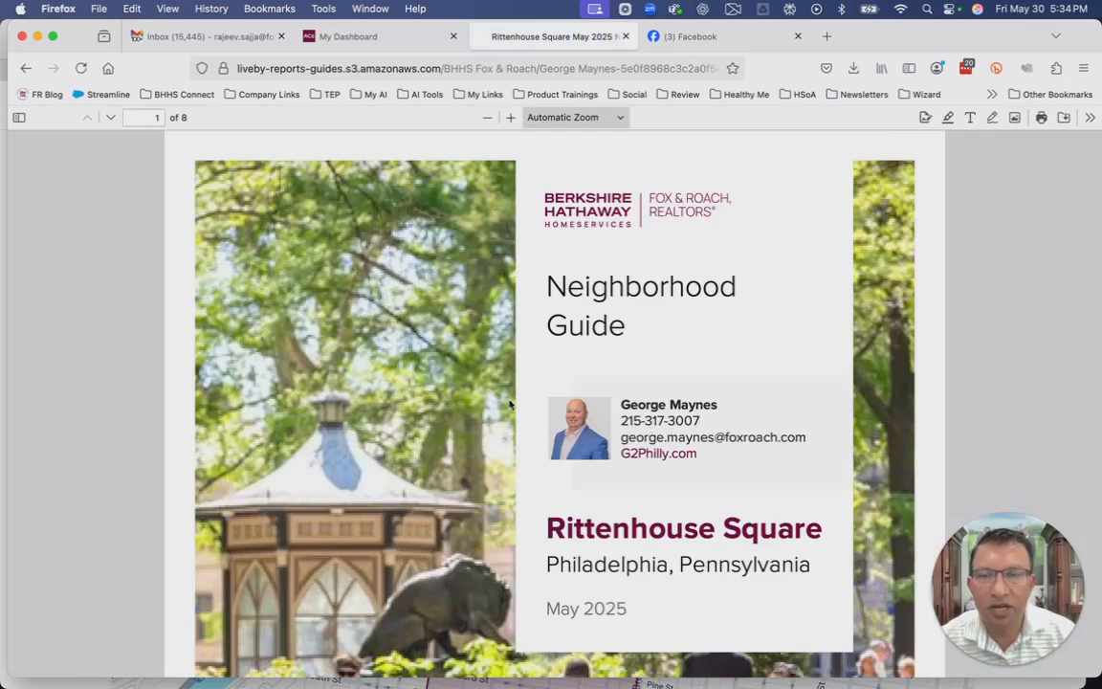
scroll(463, 328, "down", 15)
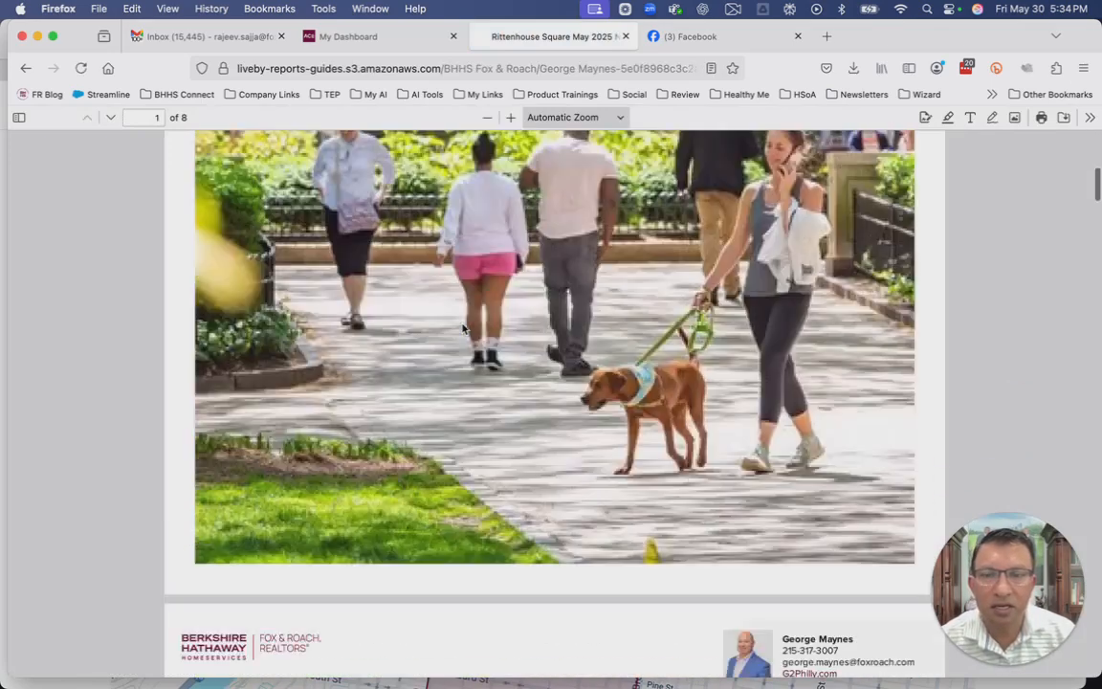
scroll(463, 328, "down", 9)
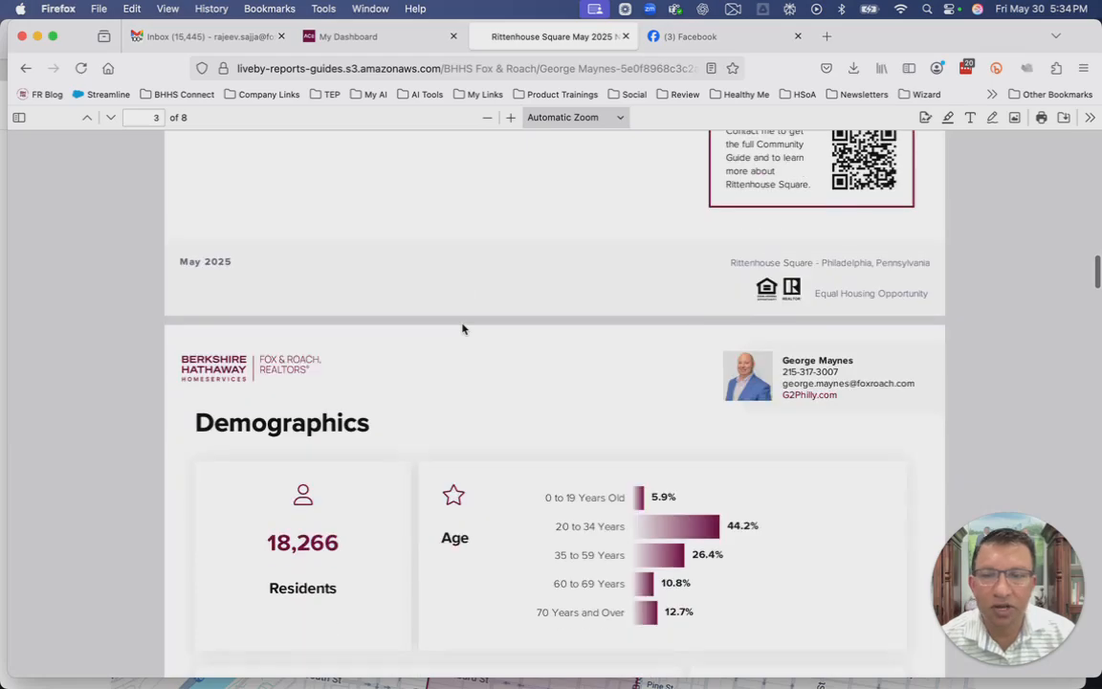
scroll(463, 329, "up", 20)
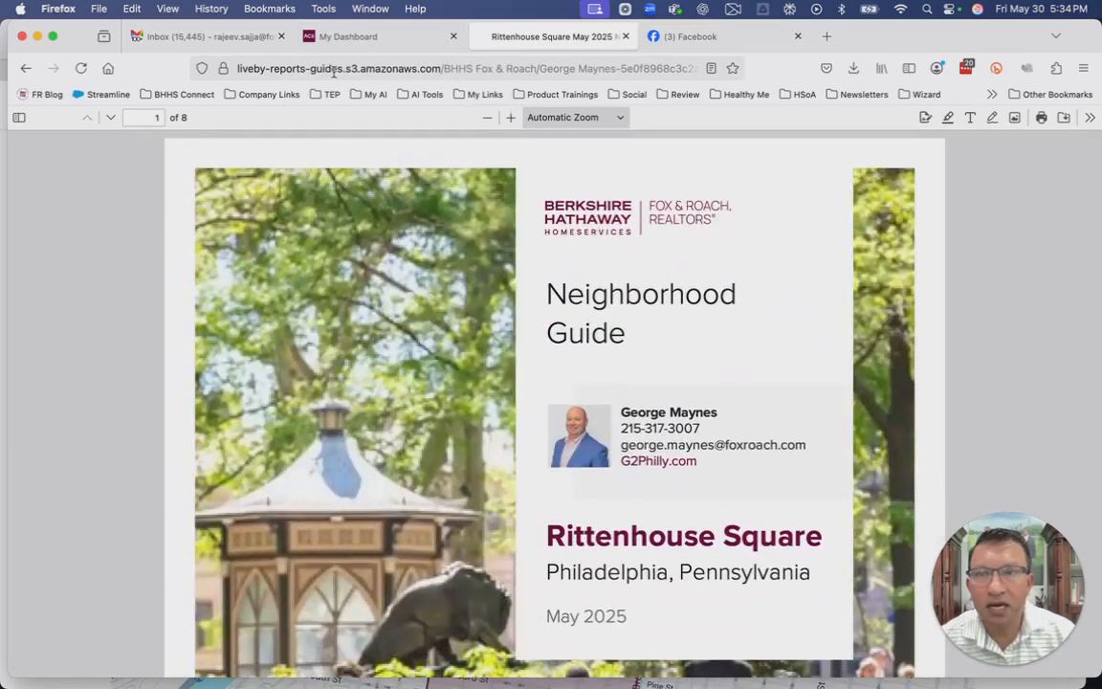
- Return to the Rittenhouse Square results, open the area's market report, and check its sharing options
left_click(25, 68)
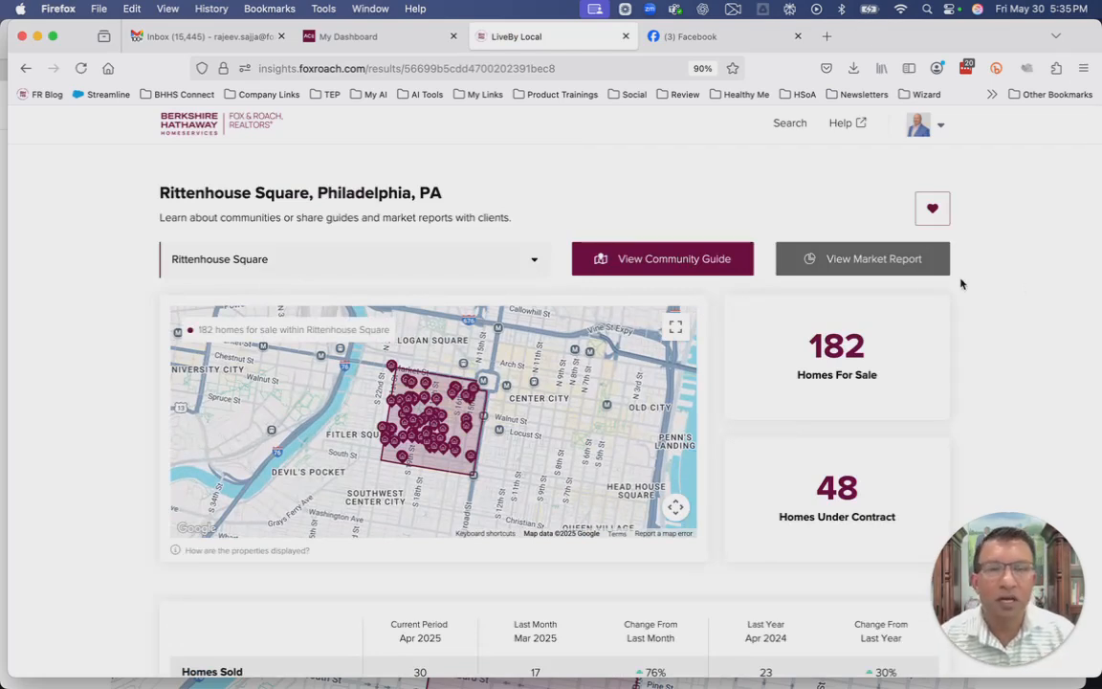
left_click(847, 260)
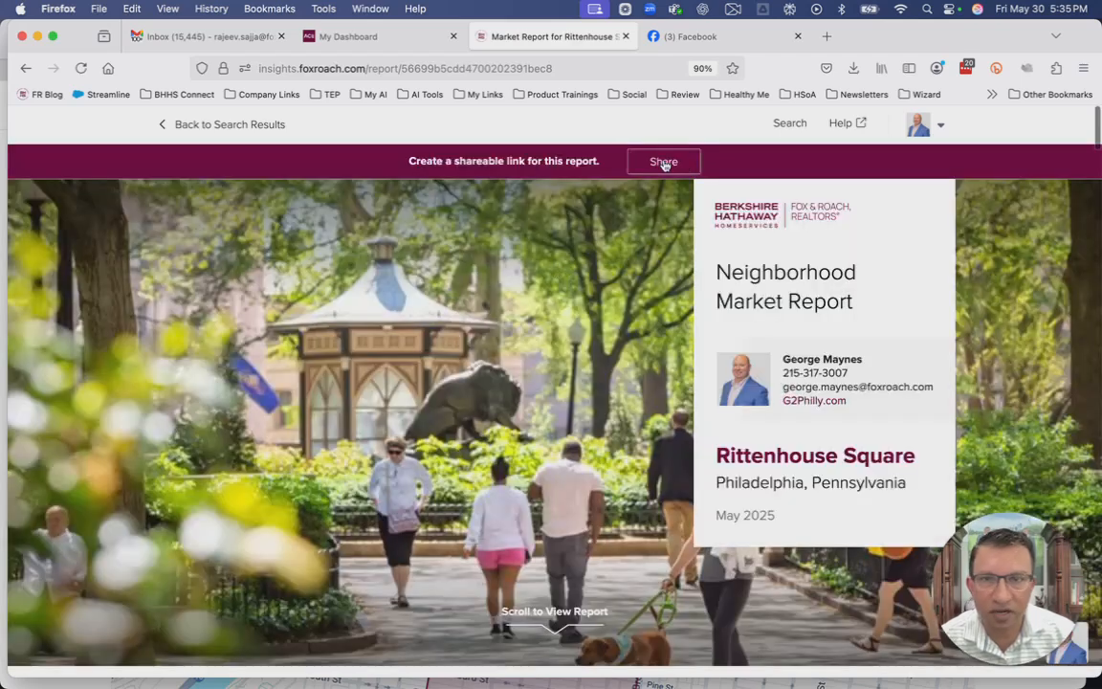
left_click(664, 163)
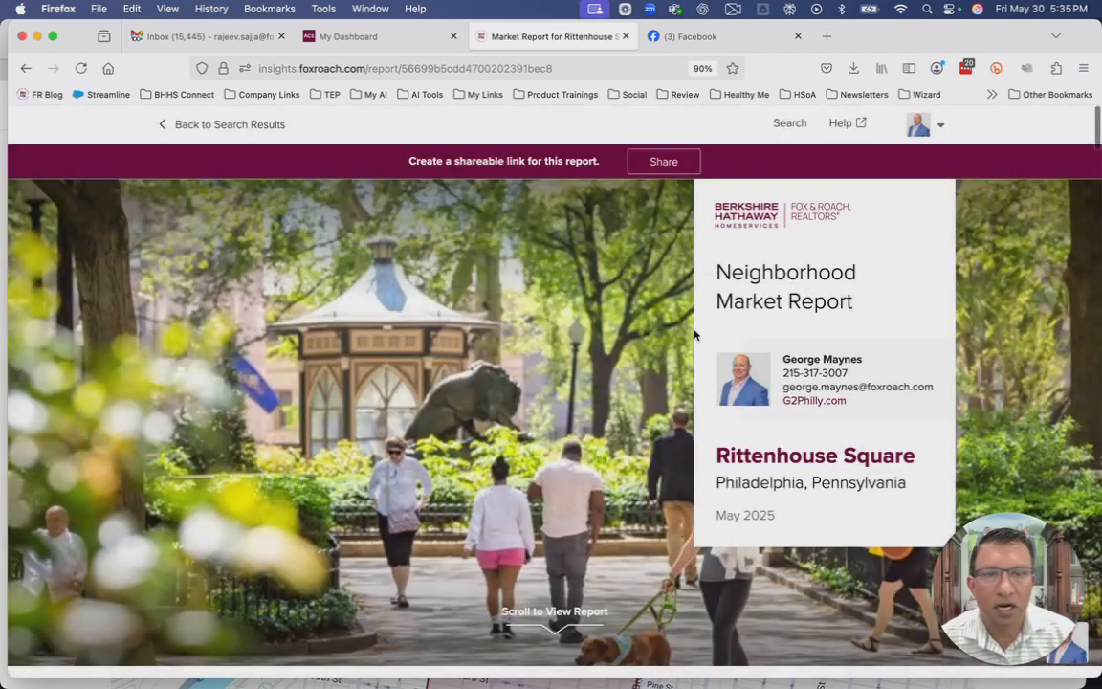
left_click(810, 302)
- Look over the market report's Market Summary, including recent sales trends, current market figures, homes sold and sale to list price ratio
scroll(629, 443, "down", 10)
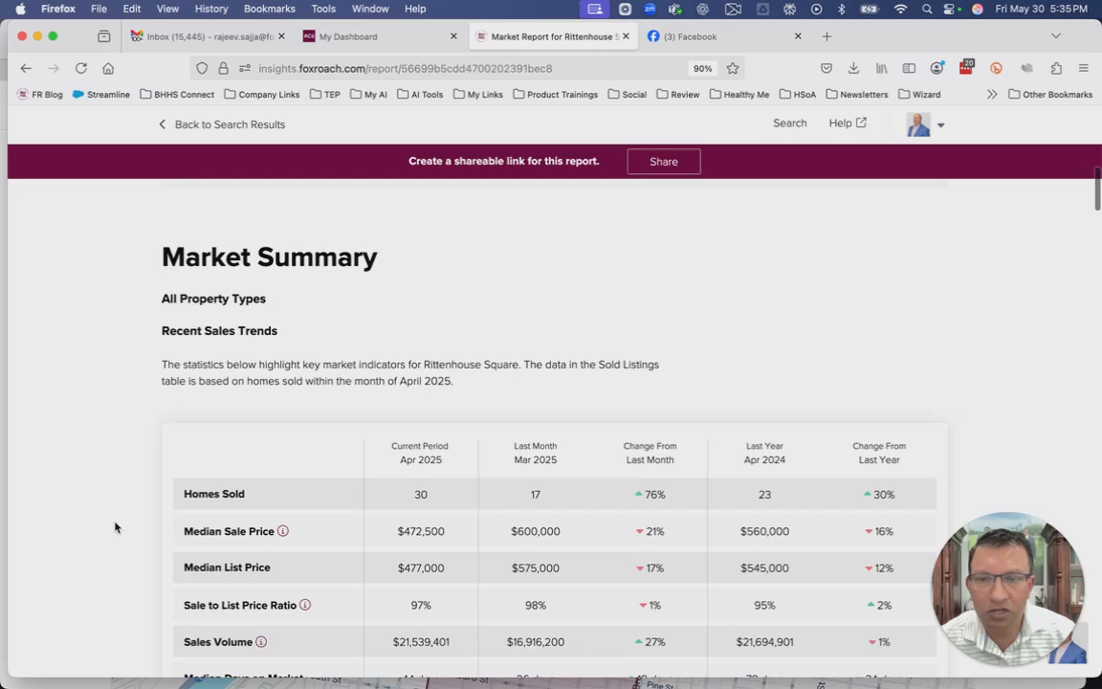
scroll(114, 527, "down", 5)
scroll(426, 263, "up", 1)
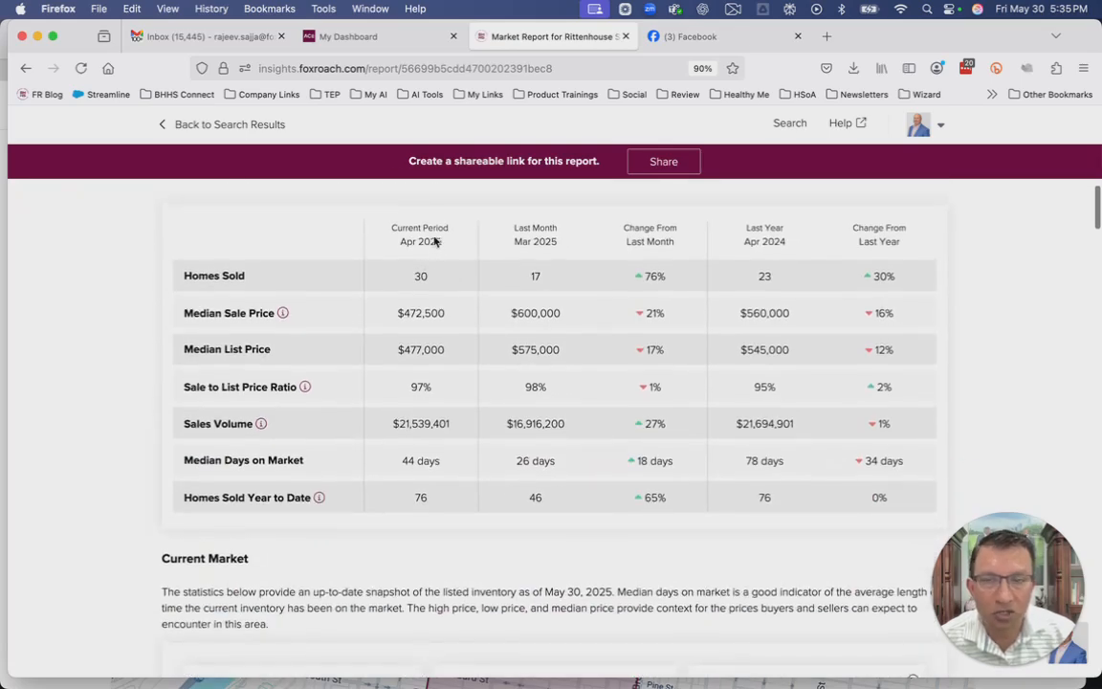
scroll(135, 502, "down", 5)
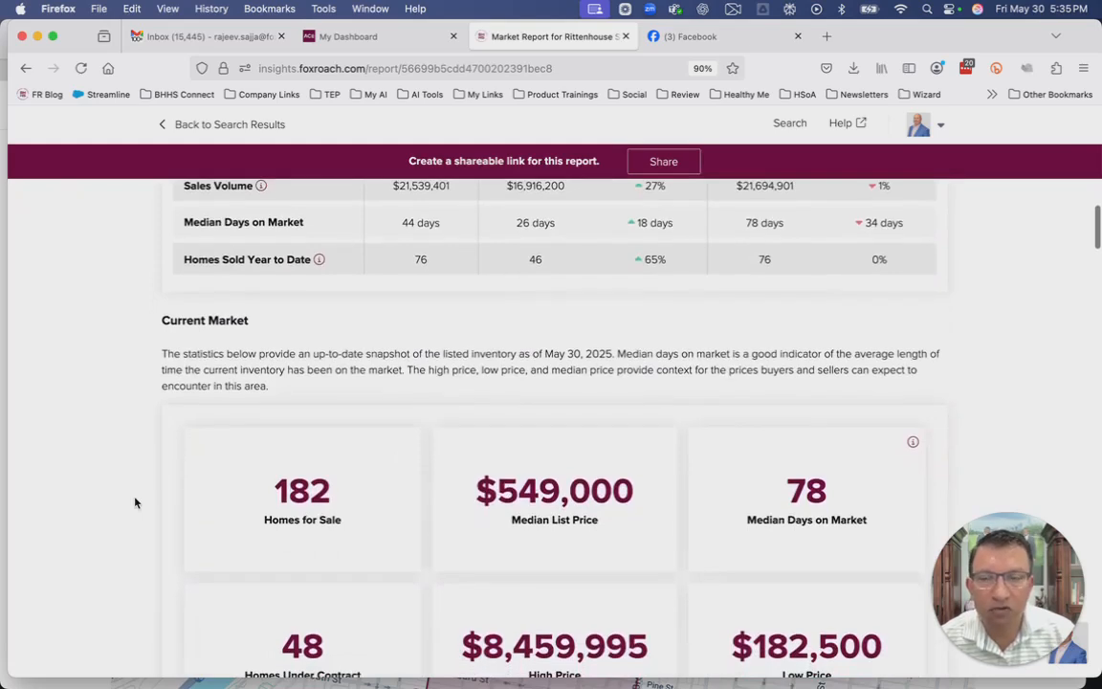
scroll(134, 502, "down", 1)
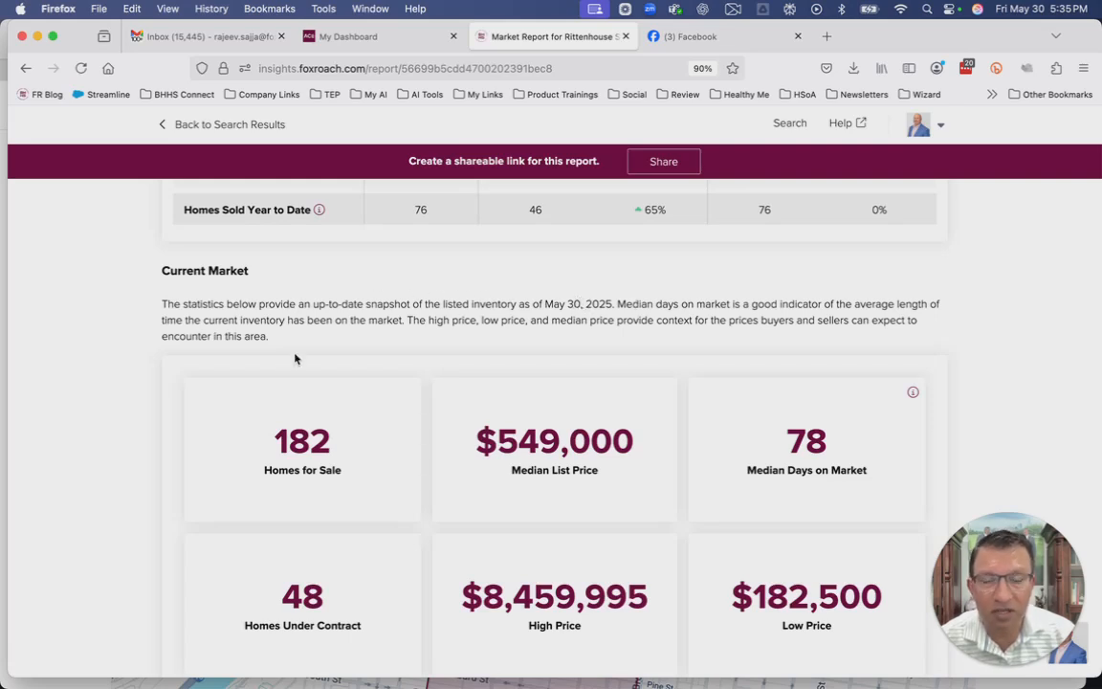
scroll(136, 464, "down", 3)
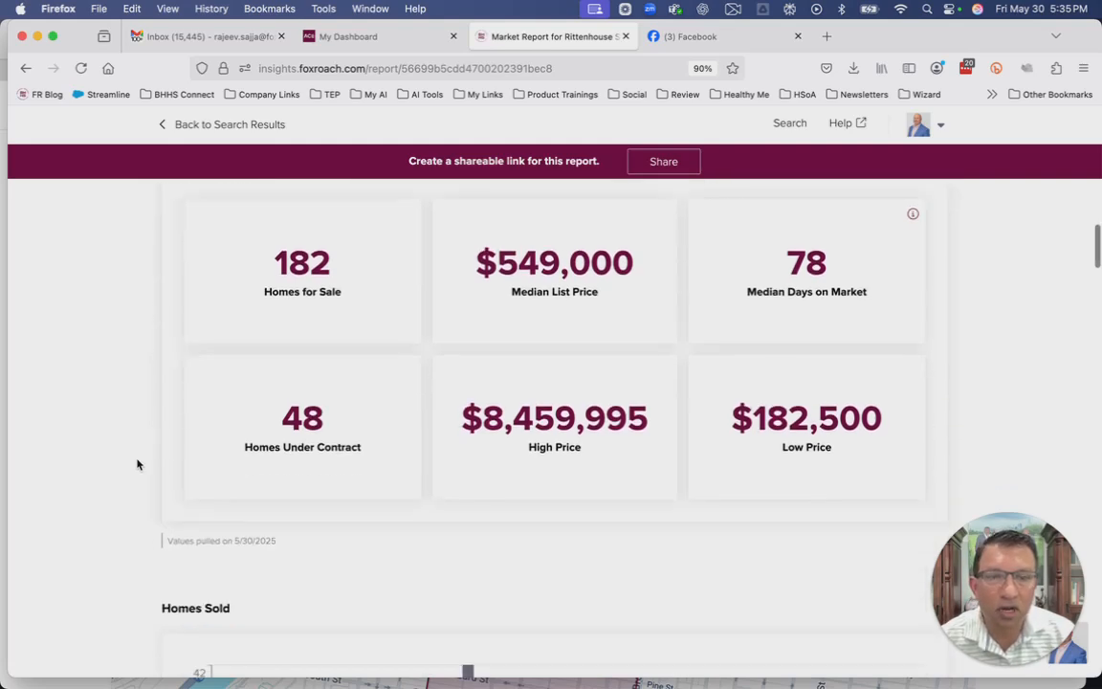
scroll(137, 463, "down", 5)
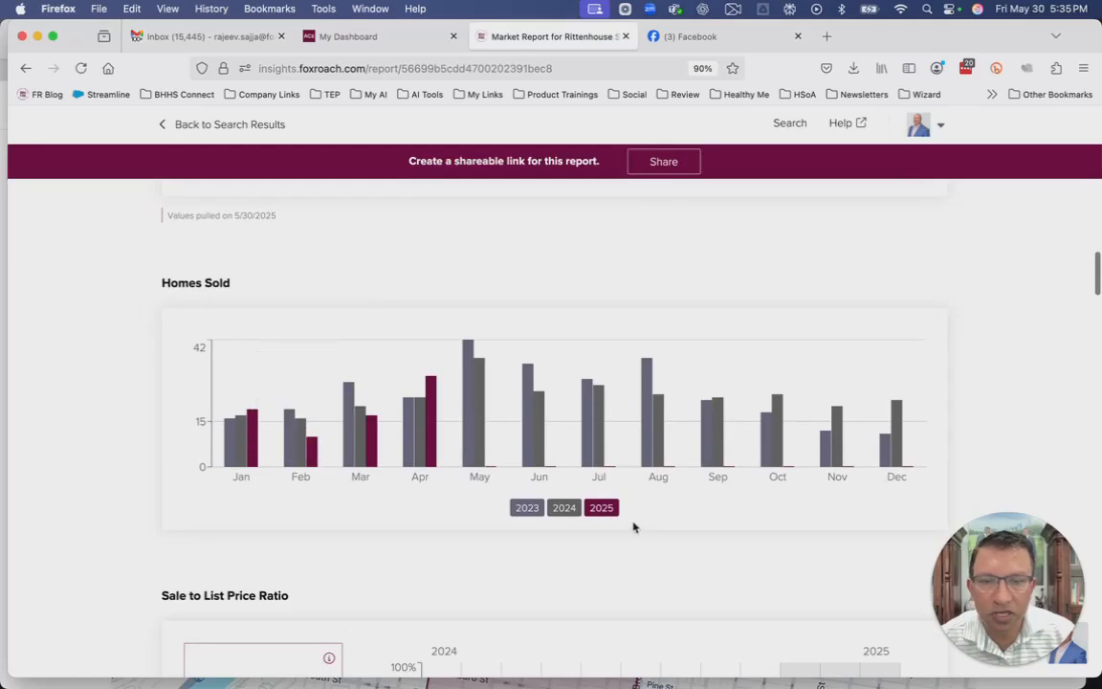
scroll(144, 547, "down", 5)
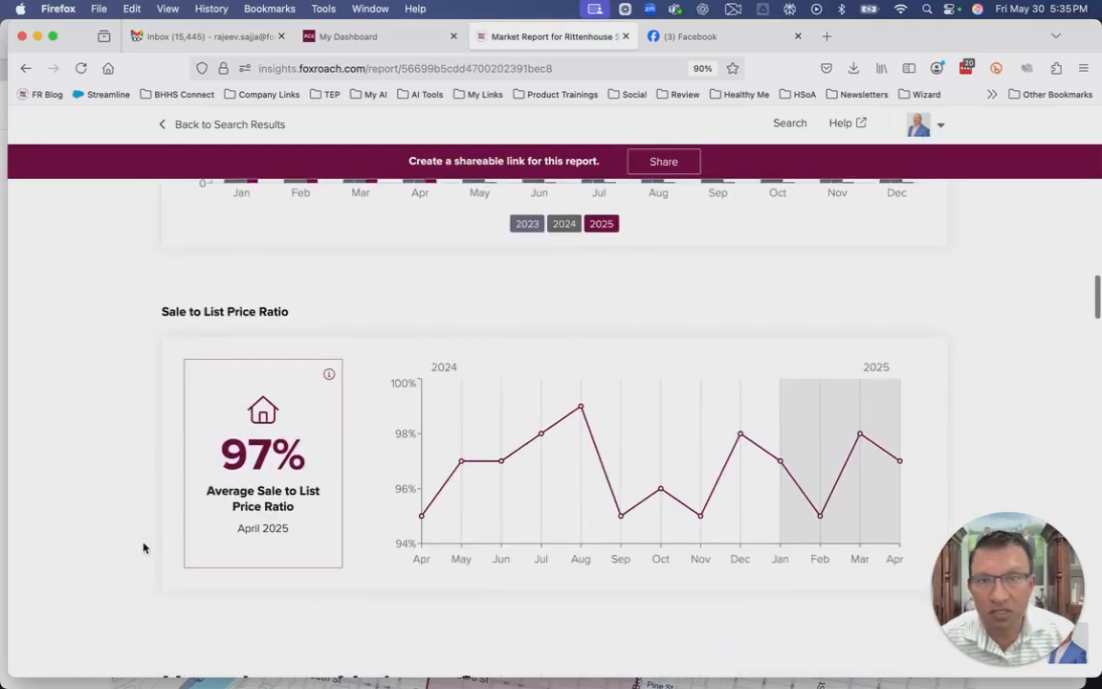
- Review the report's market climate, buyer's versus seller's comparison, price range table and area price chart, and return to its cover
scroll(144, 547, "down", 15)
scroll(143, 547, "down", 5)
scroll(133, 493, "up", 2)
scroll(627, 498, "up", 5)
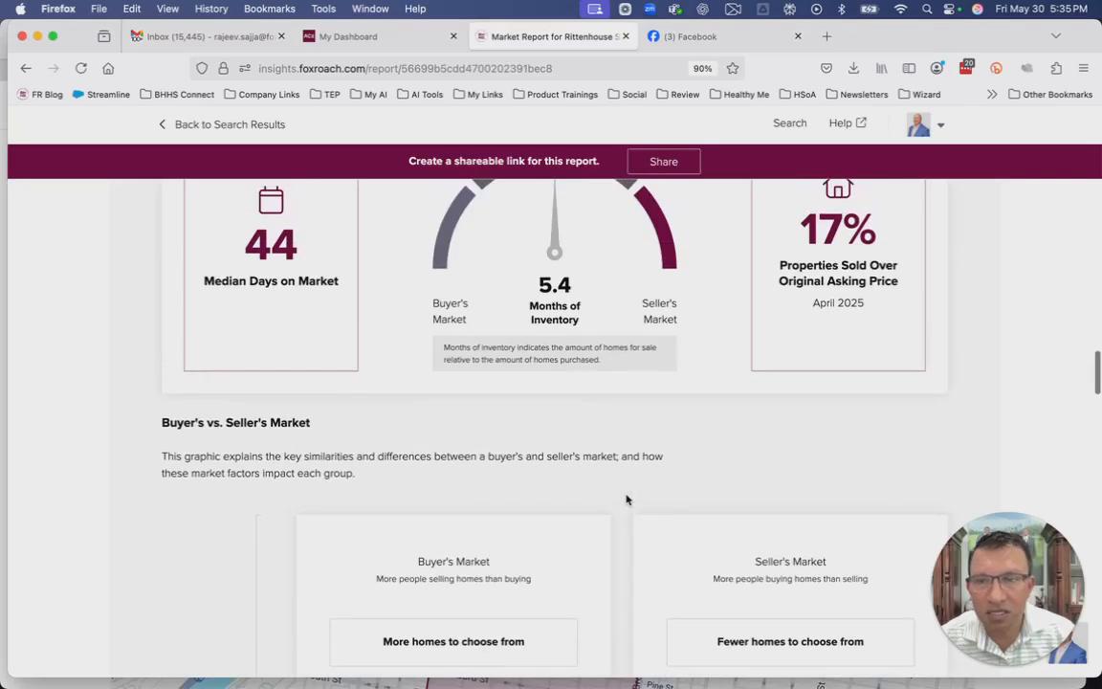
scroll(627, 498, "up", 3)
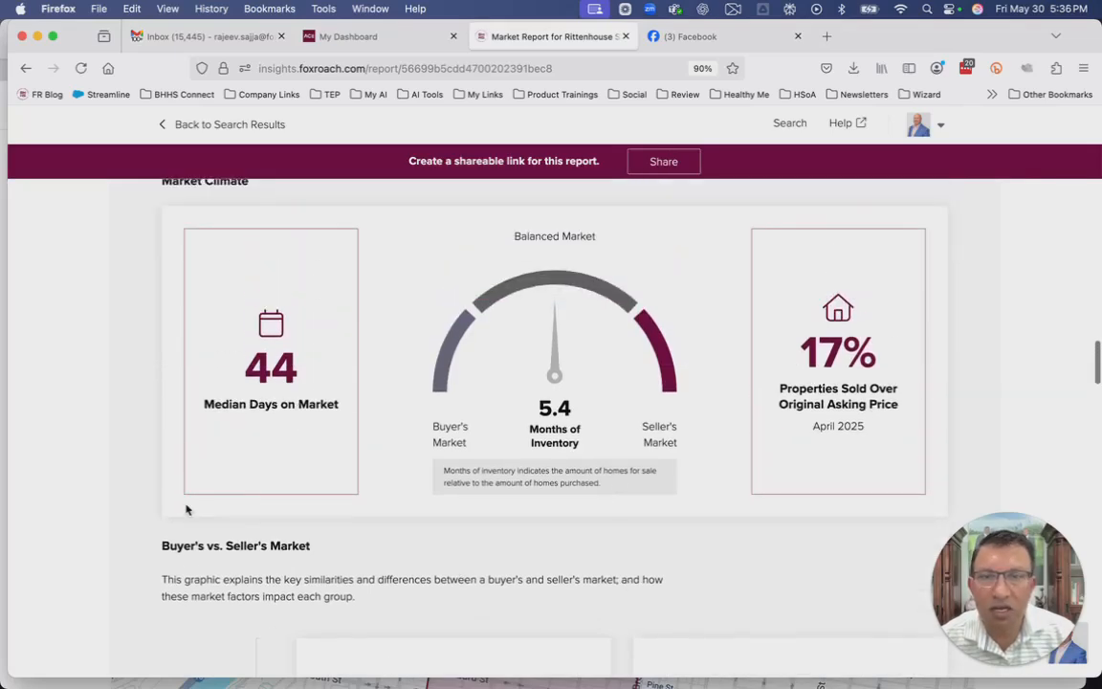
scroll(187, 509, "down", 15)
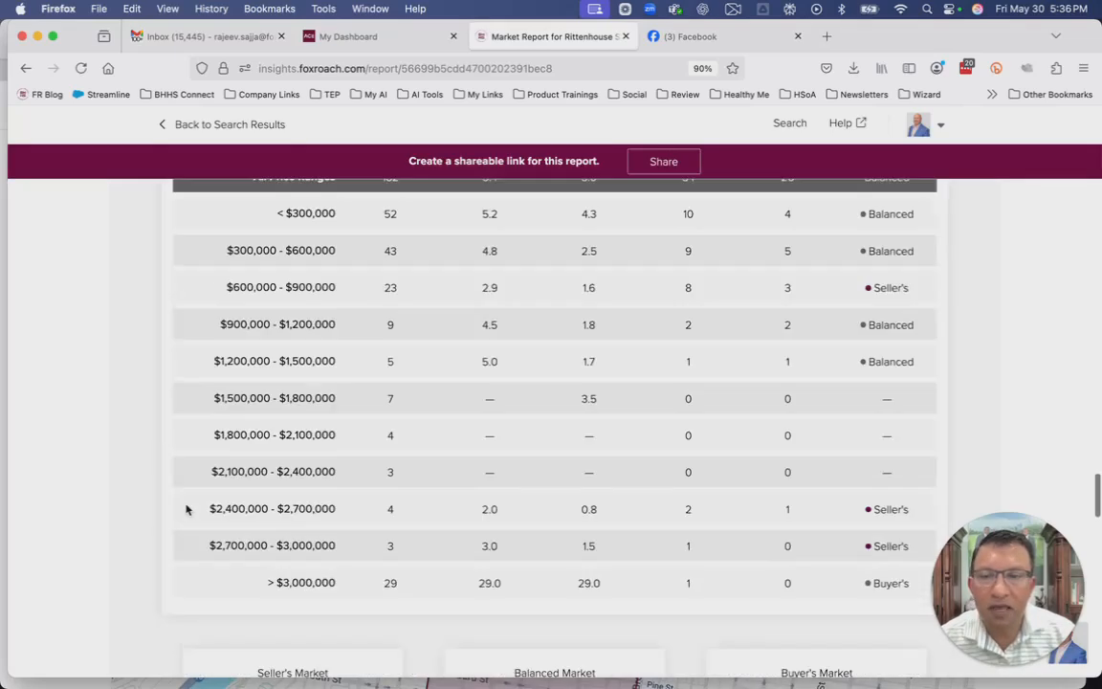
scroll(186, 509, "down", 10)
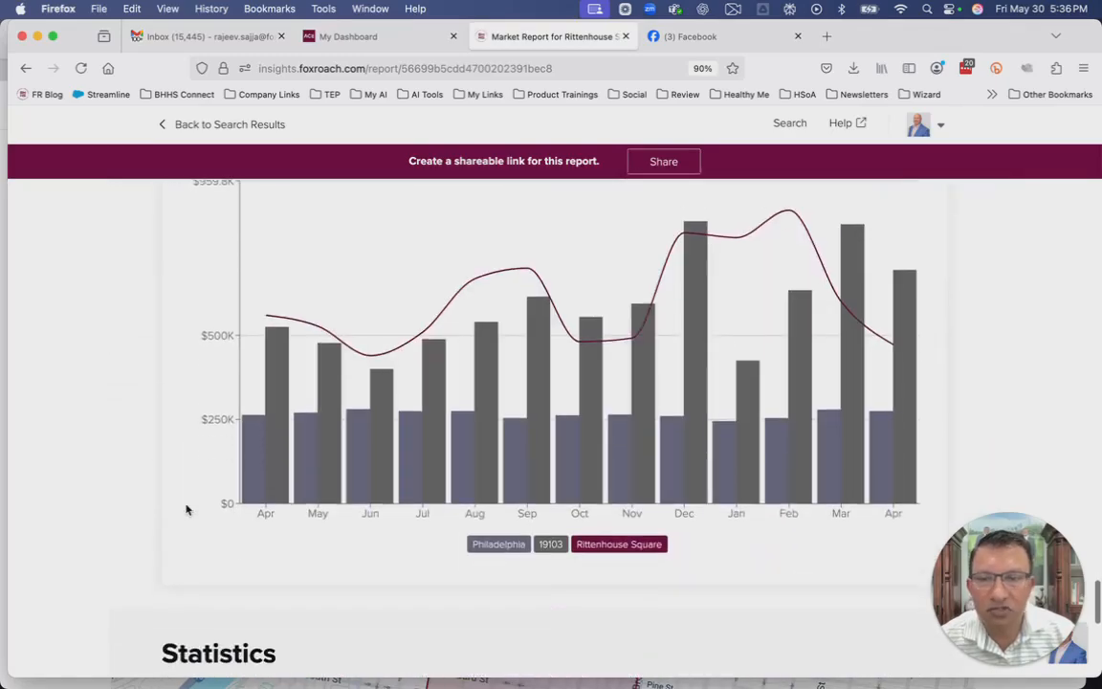
scroll(186, 508, "down", 8)
scroll(186, 509, "up", 20)
scroll(187, 508, "up", 15)
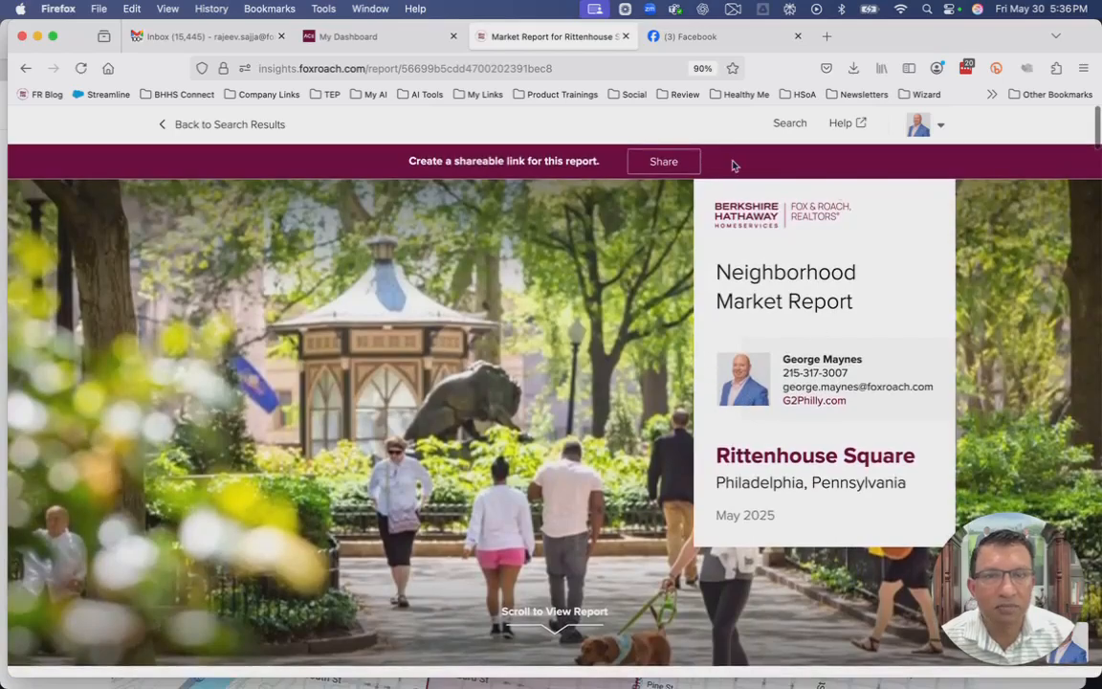
- Check the market report's sharing options, close them, and return to the Rittenhouse Square search results
left_click(663, 165)
left_click(810, 302)
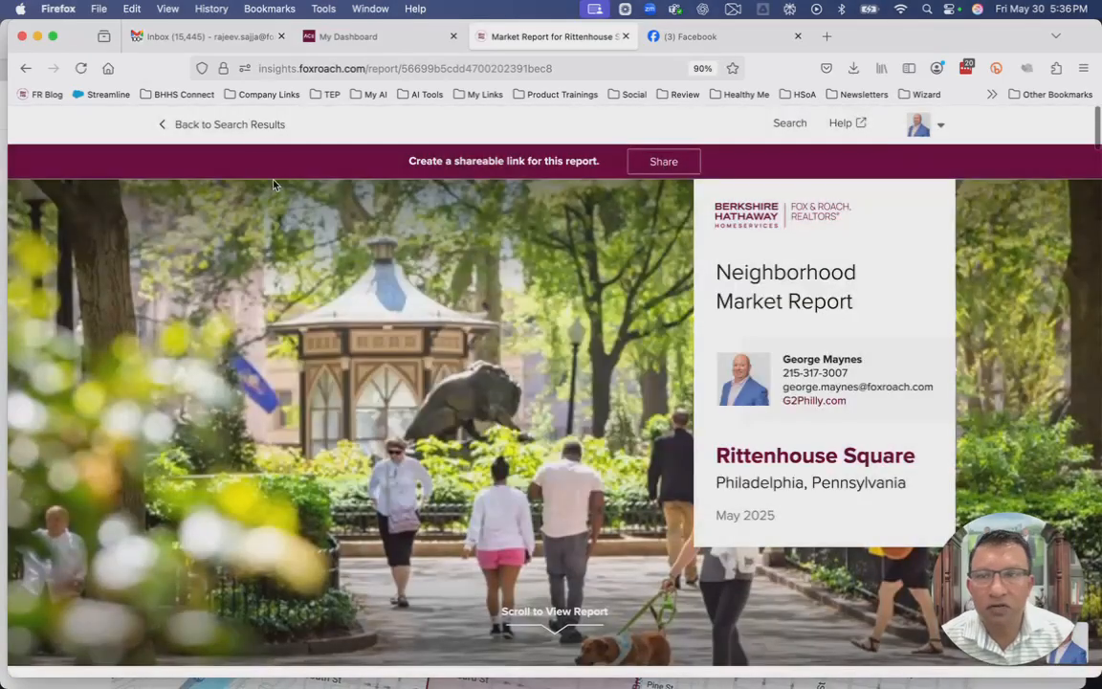
left_click(229, 125)
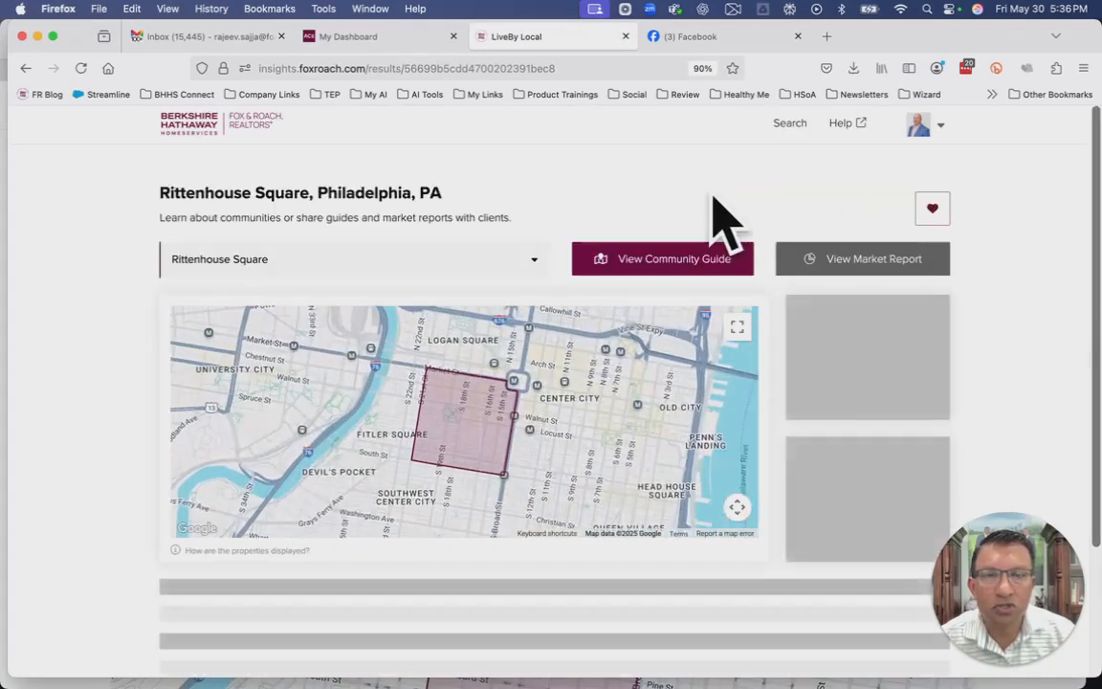
- Toggle the Rittenhouse Square favorite mark off and on again, and open the account's favorites and recent activity
left_click(932, 209)
left_click(935, 214)
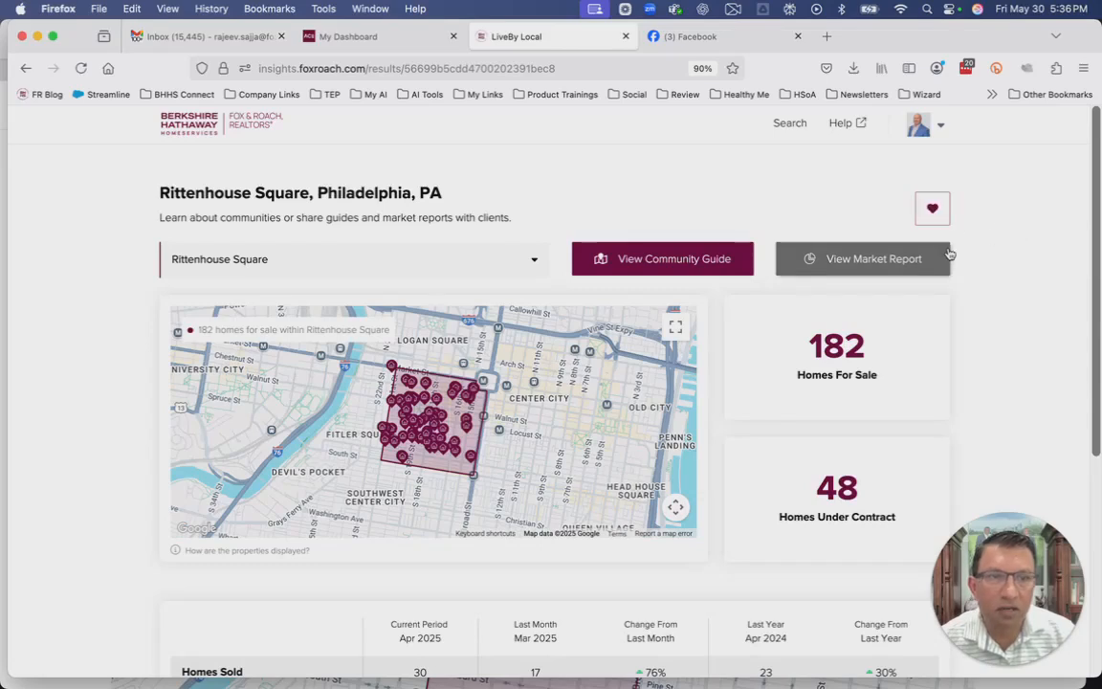
left_click(943, 129)
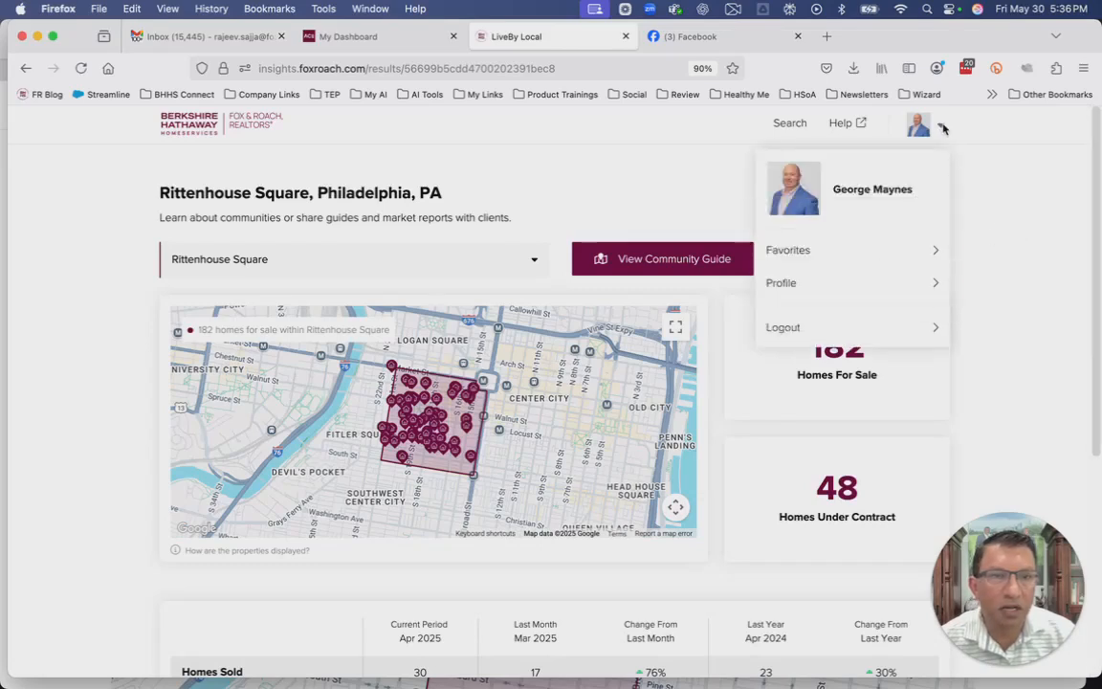
left_click(784, 254)
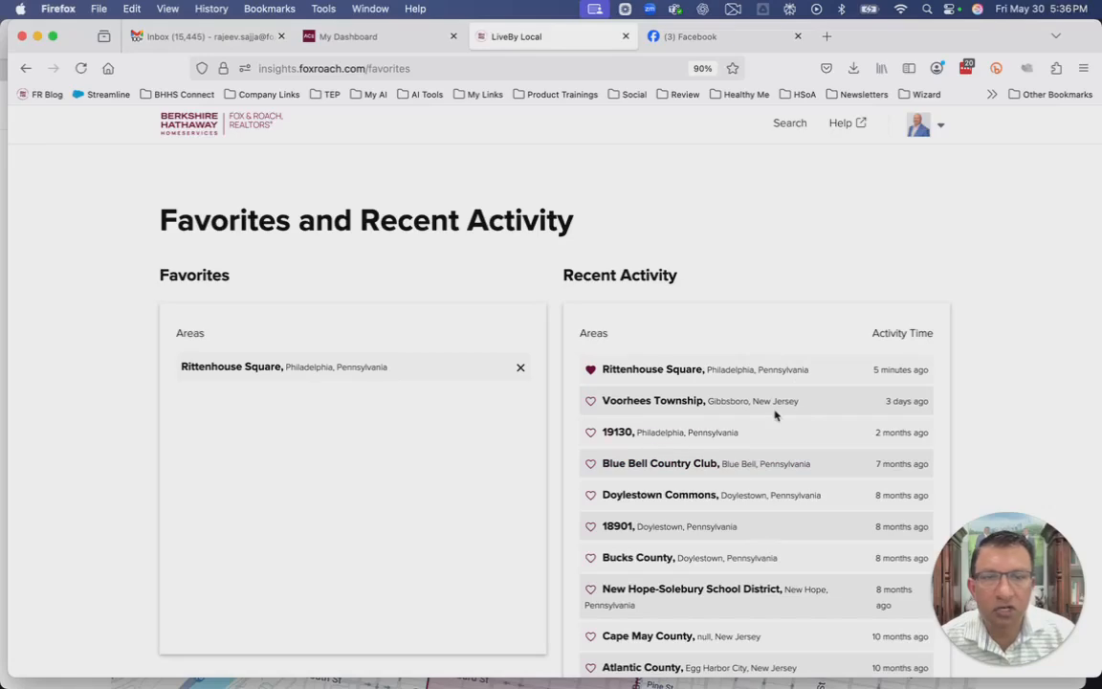
- Start a new area search for "north penn" and open the results for North Penn School District, Lansdale, PA
left_click(784, 123)
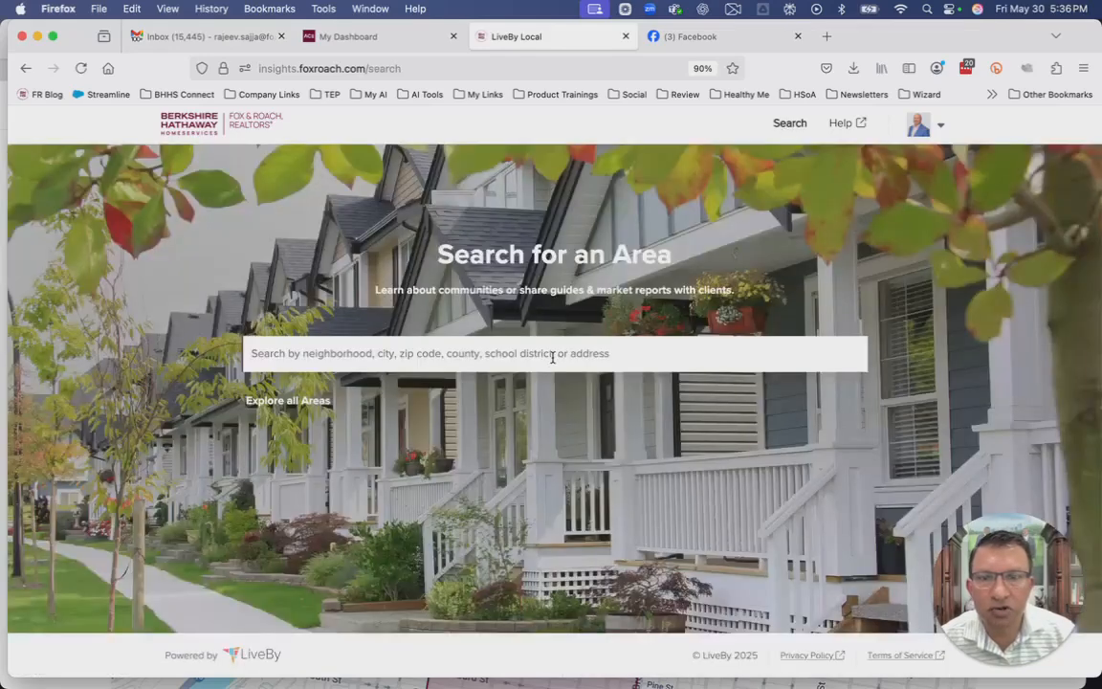
left_click(468, 357)
type("north penn")
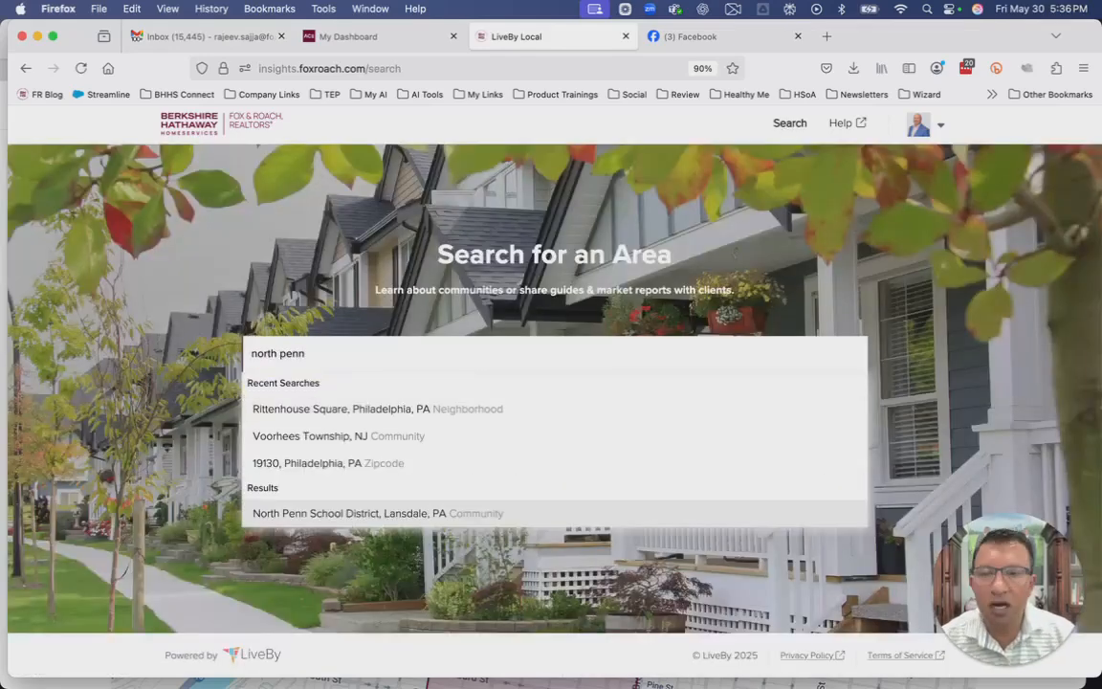
left_click(337, 513)
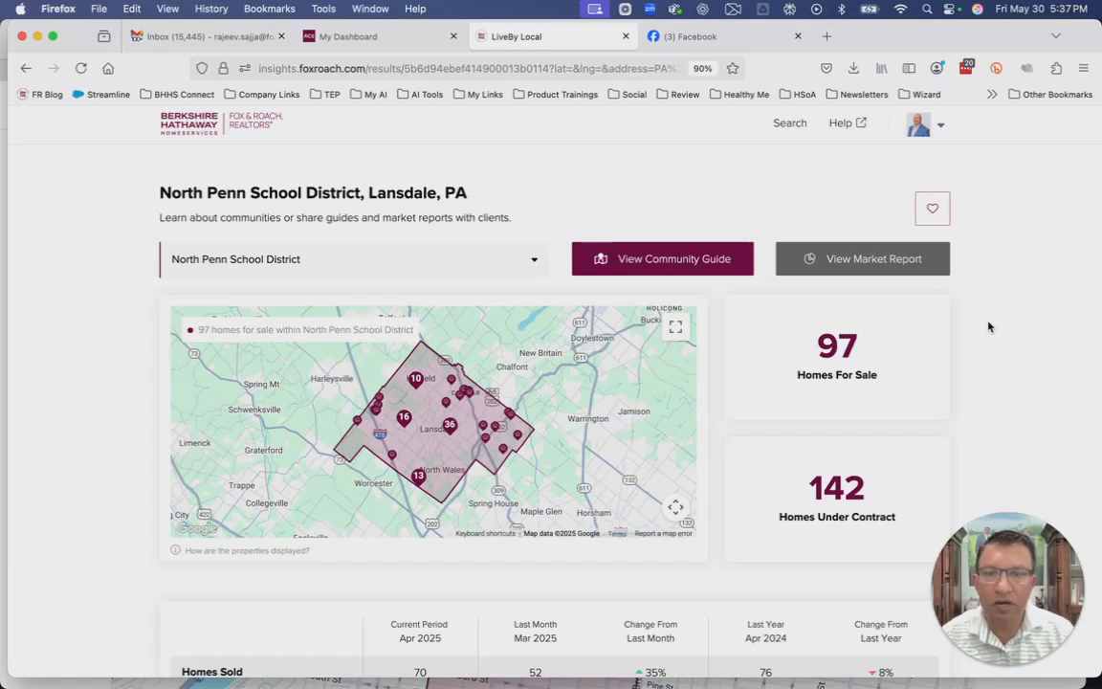
scroll(989, 325, "down", 1)
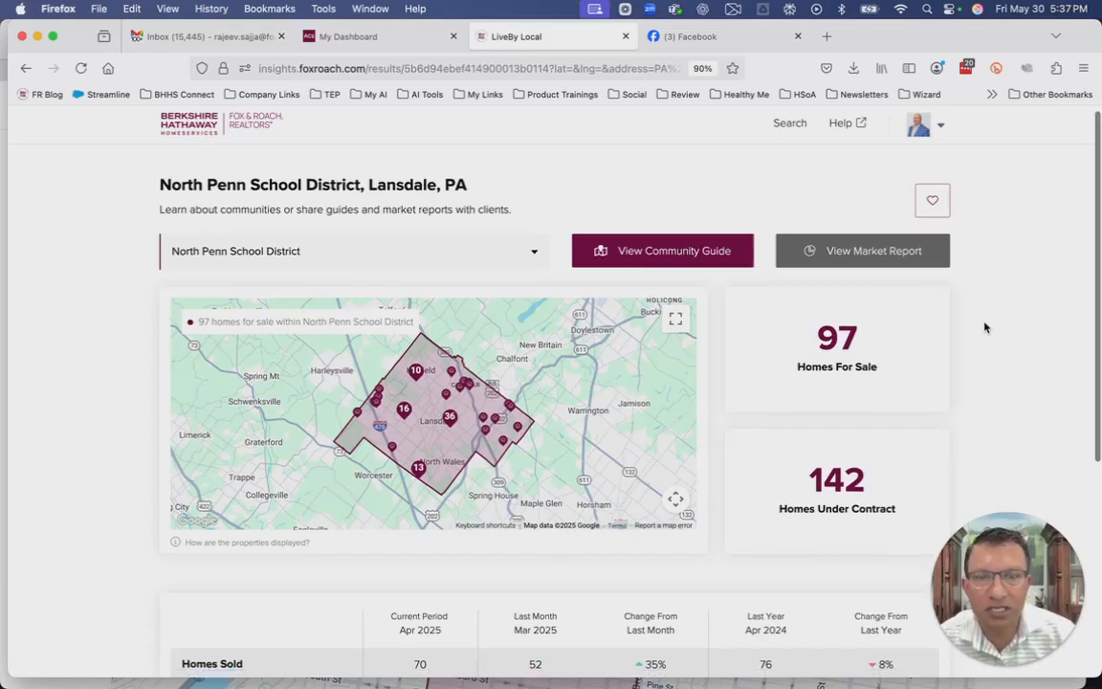